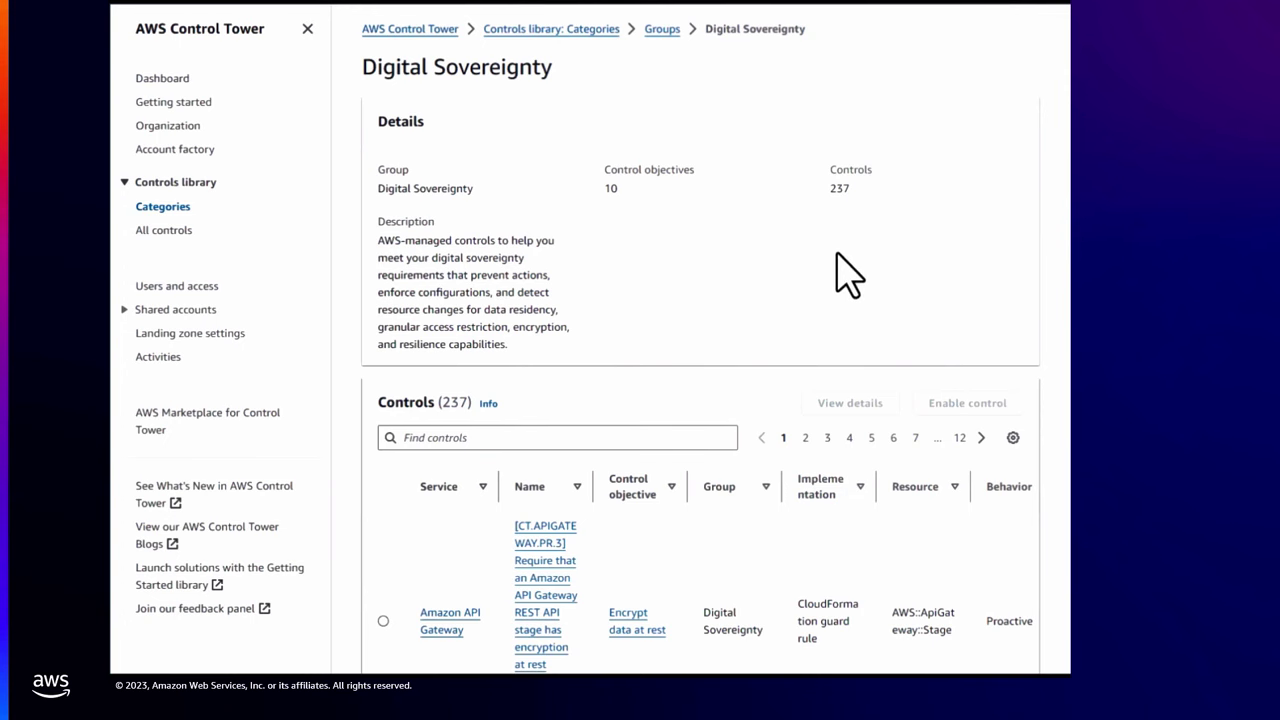
# Step: Widen the Name column, filter the Digital Sovereignty controls with "multiservice" to CT.MULTISERVICE.PV.1, and open that control's details
pyautogui.scroll(-3, 838, 275)
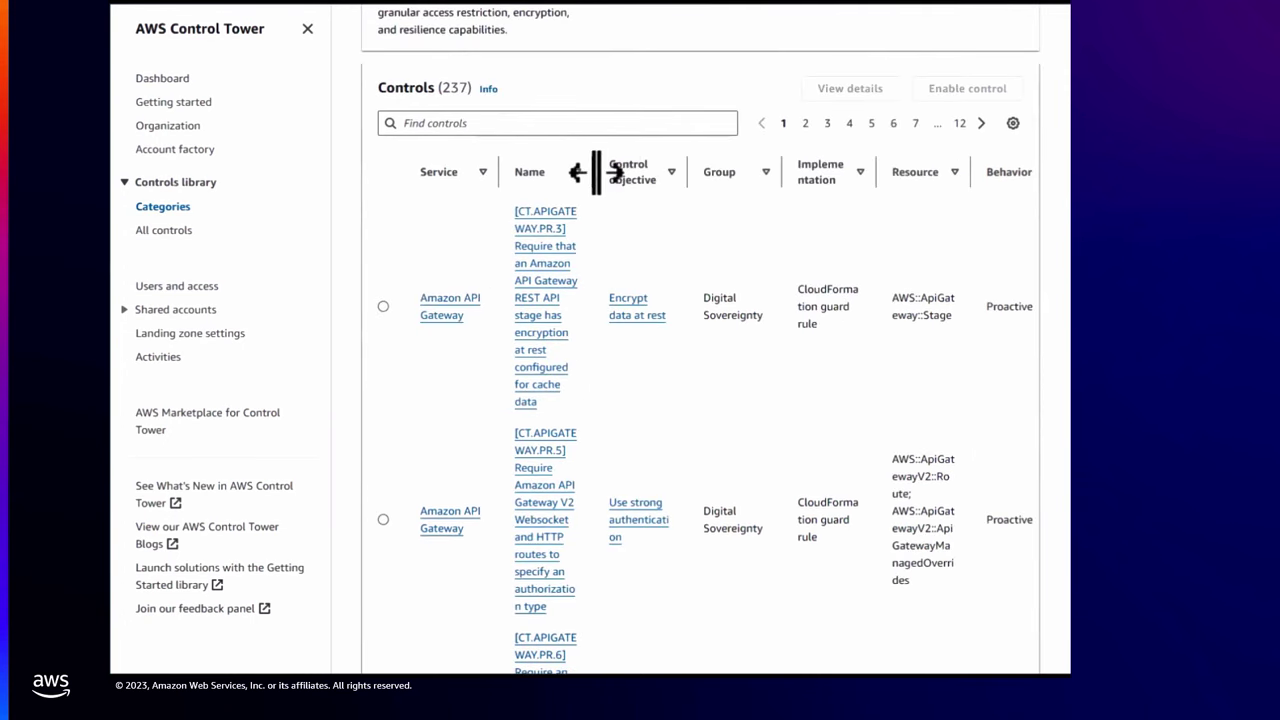
pyautogui.moveTo(600, 171); pyautogui.dragTo(812, 181)
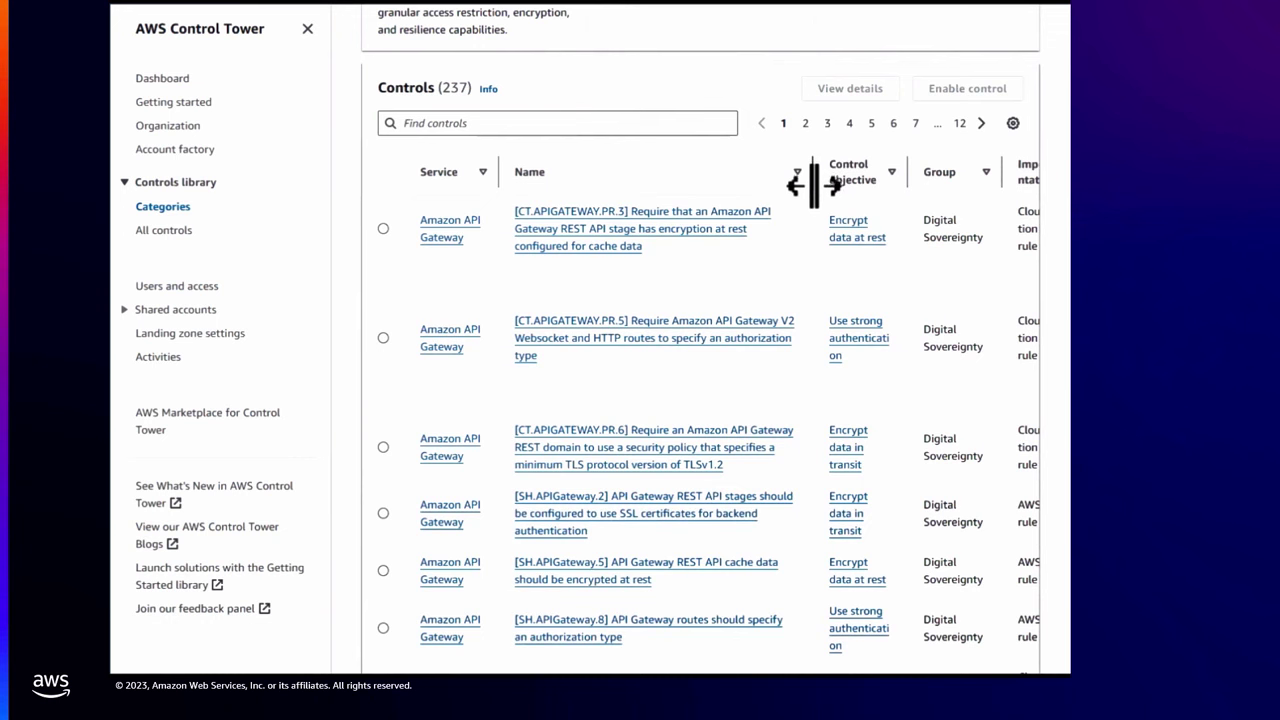
pyautogui.click(665, 124)
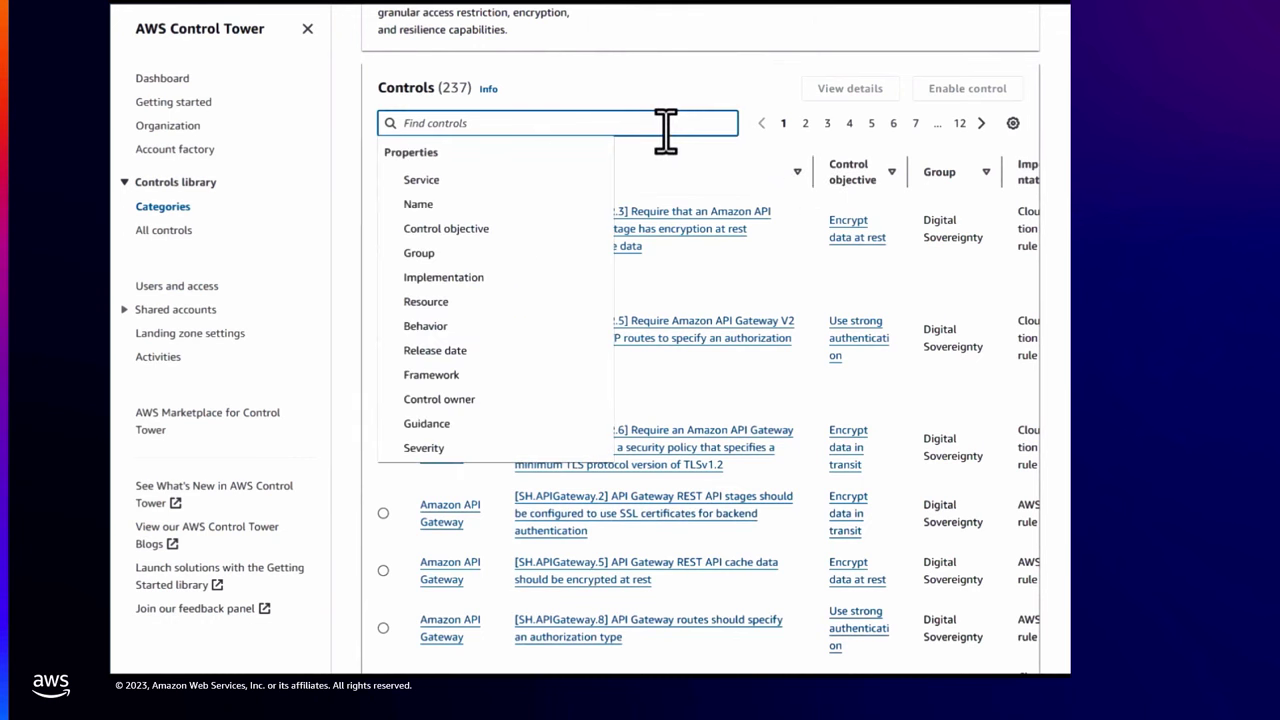
pyautogui.write('multiservice')
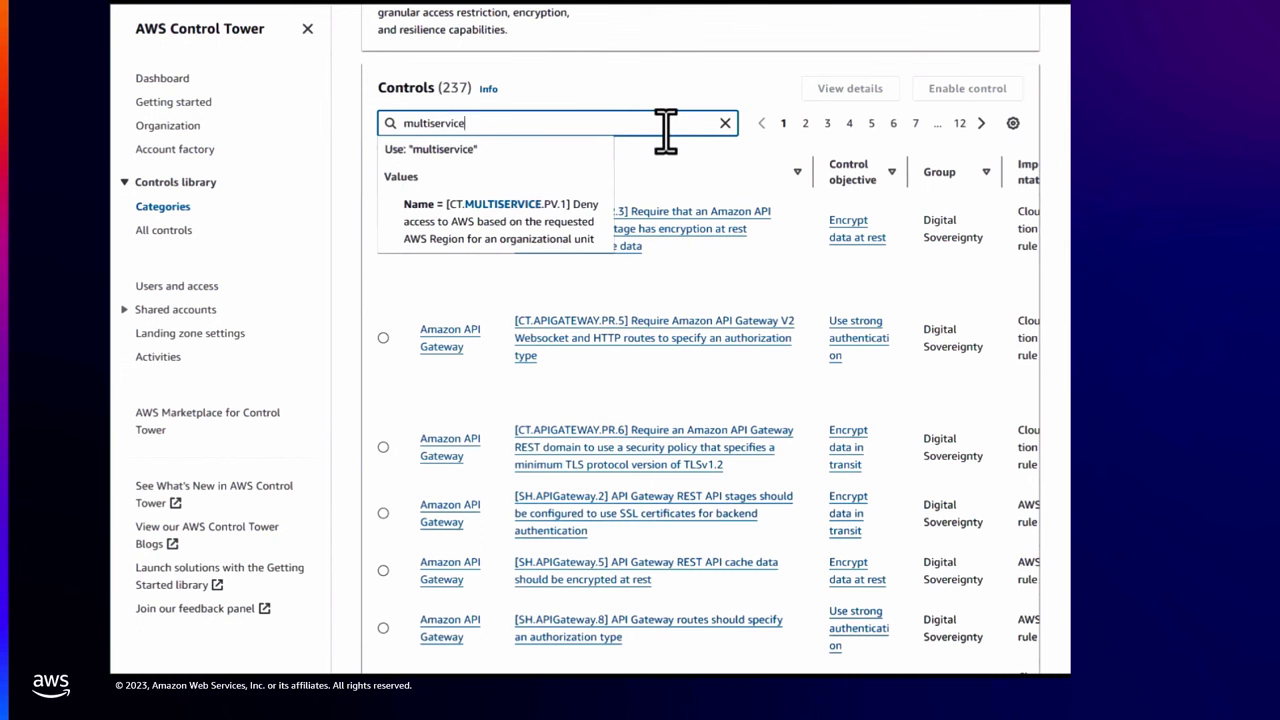
pyautogui.click(490, 226)
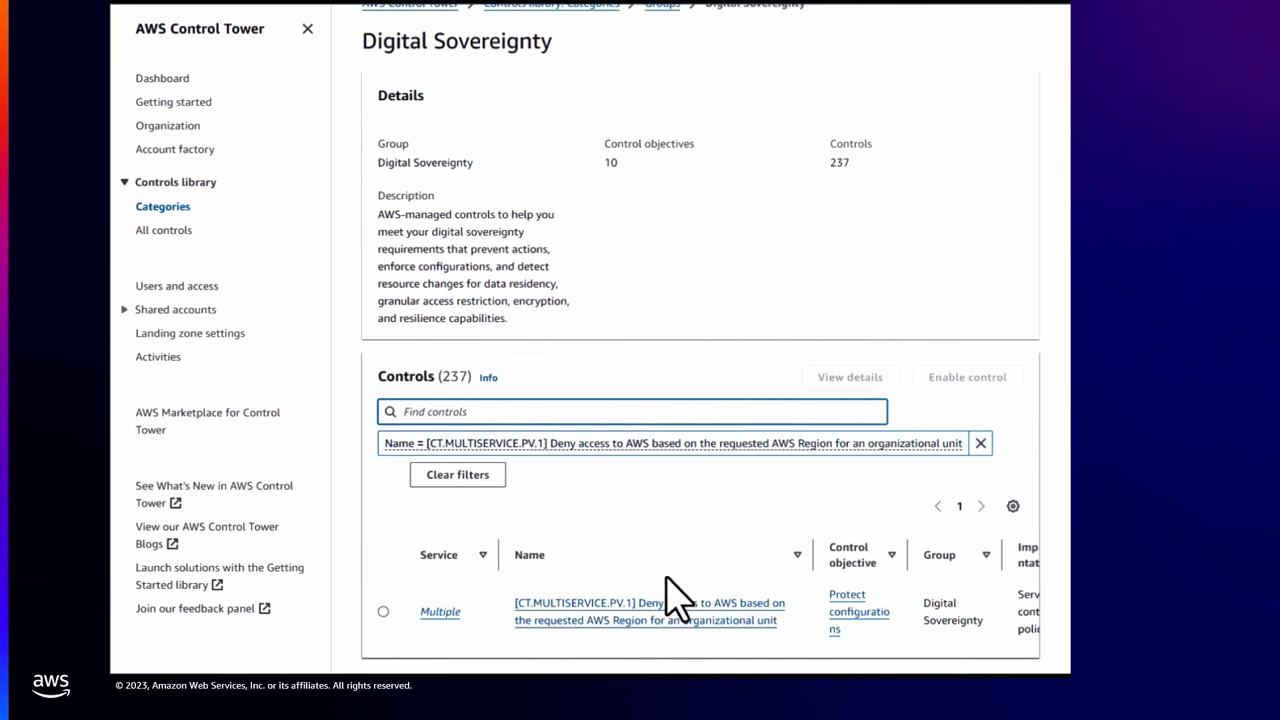
pyautogui.click(658, 611)
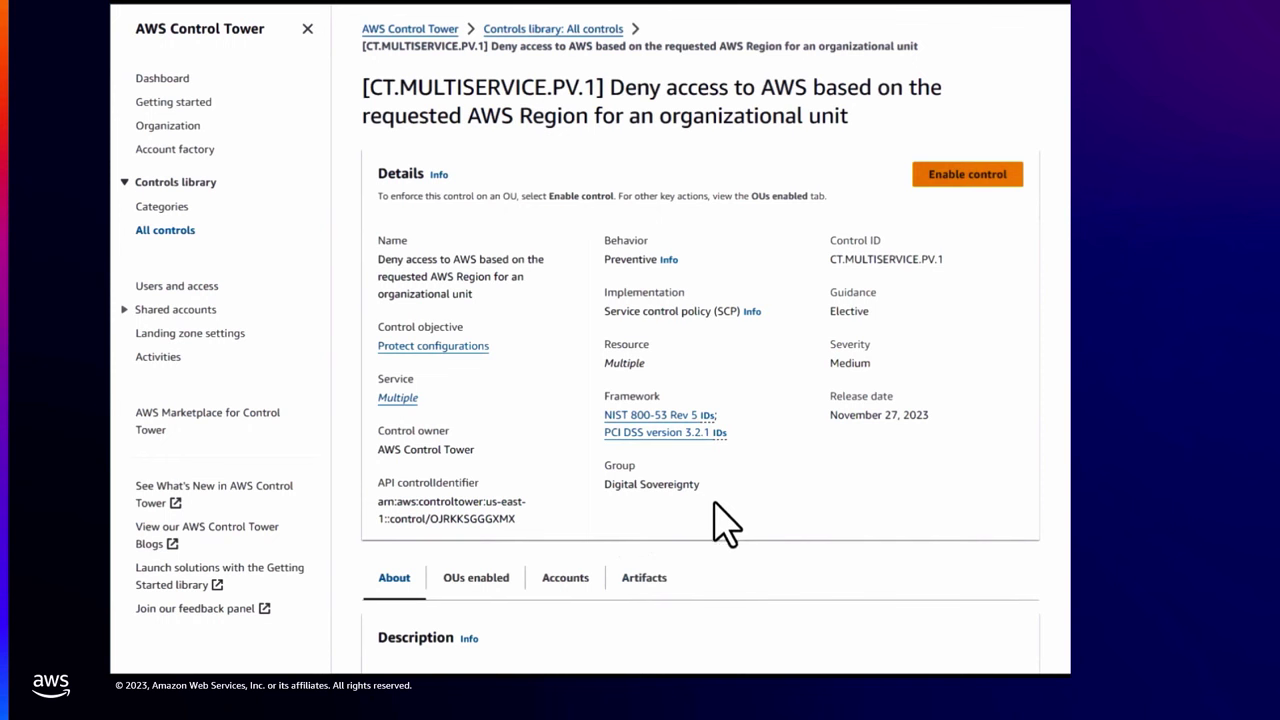
# Step: Examine the control's ID, API controlIdentifier, and description, and check which organizational units have it enabled
pyautogui.moveTo(830, 260); pyautogui.dragTo(957, 286)
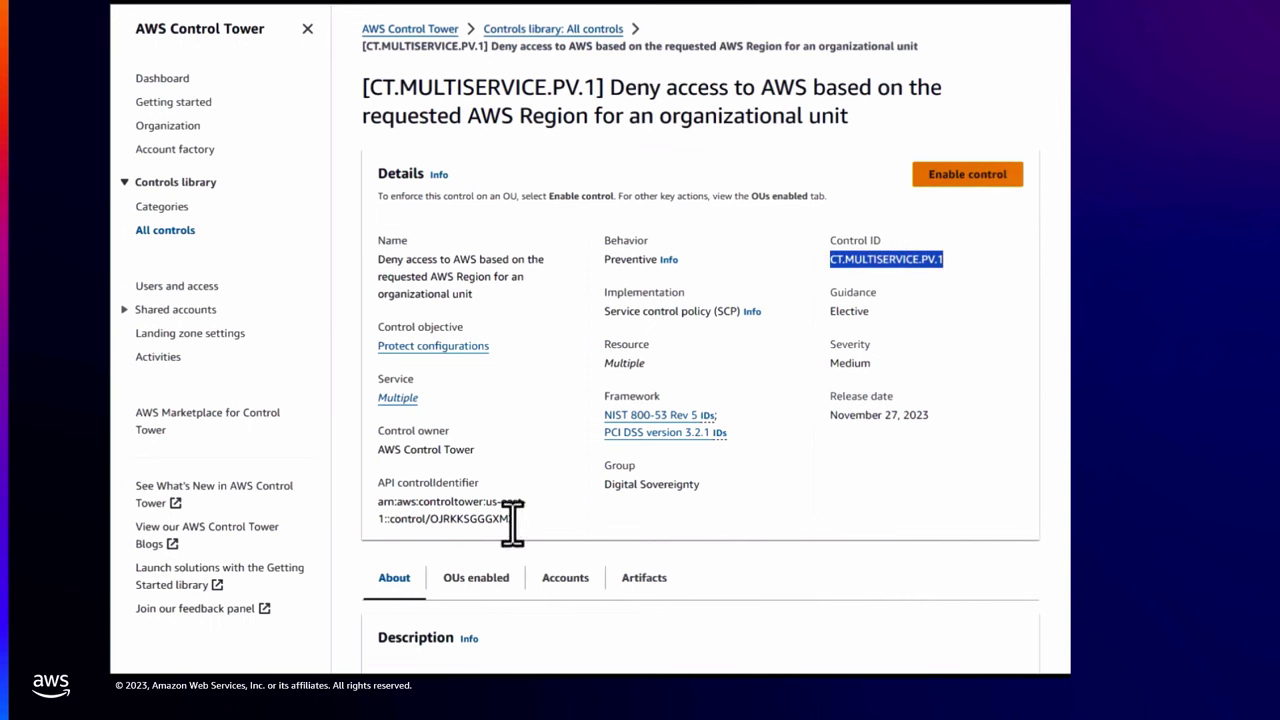
pyautogui.moveTo(515, 521); pyautogui.dragTo(378, 507)
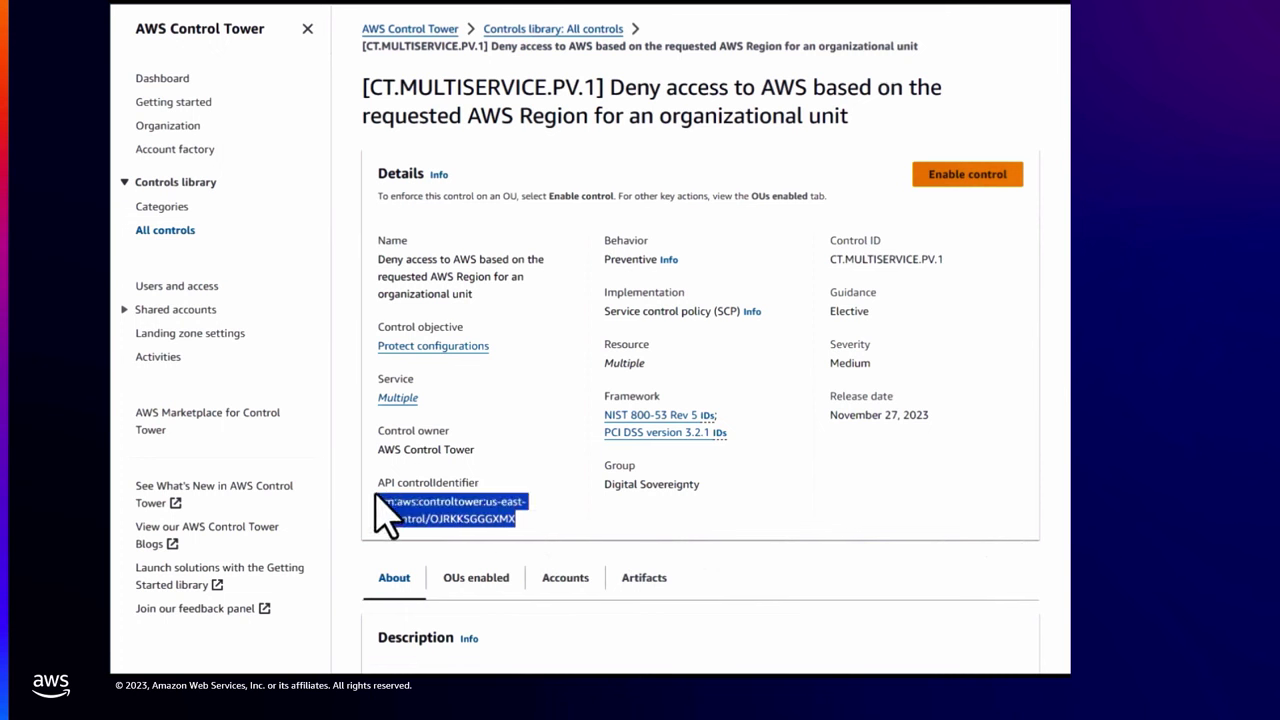
pyautogui.scroll(-3, 384, 513)
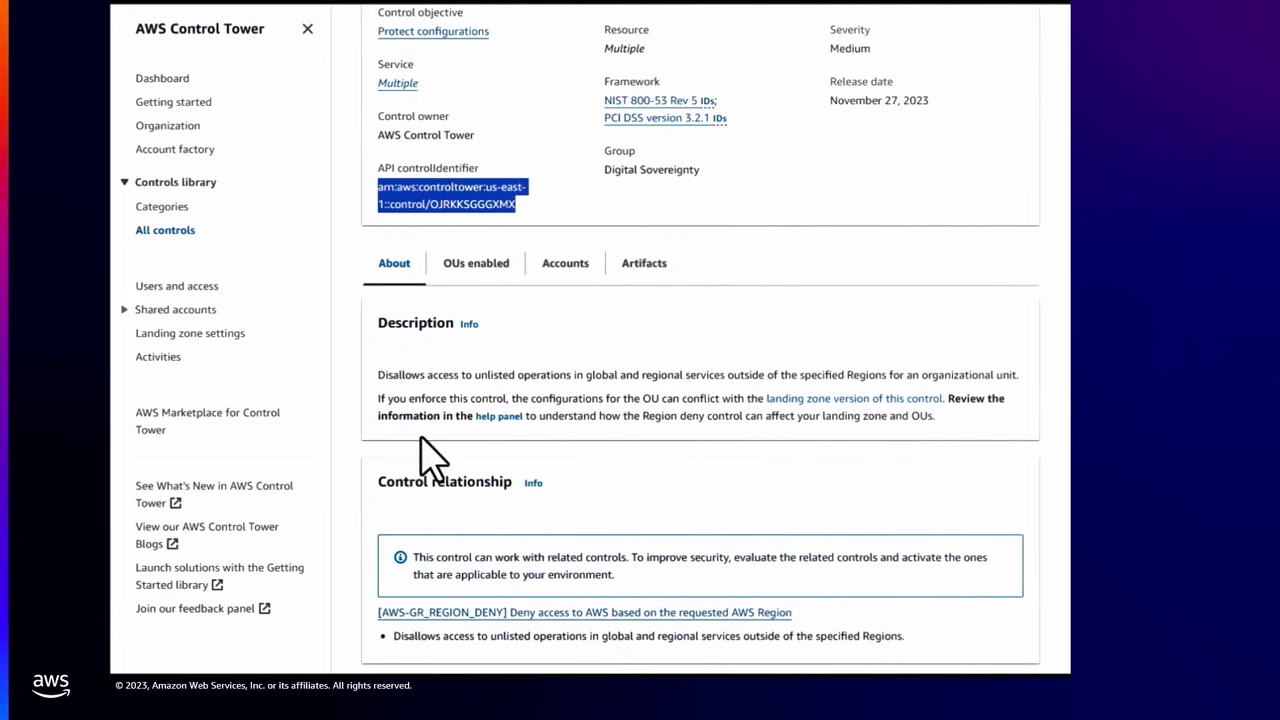
pyautogui.click(470, 265)
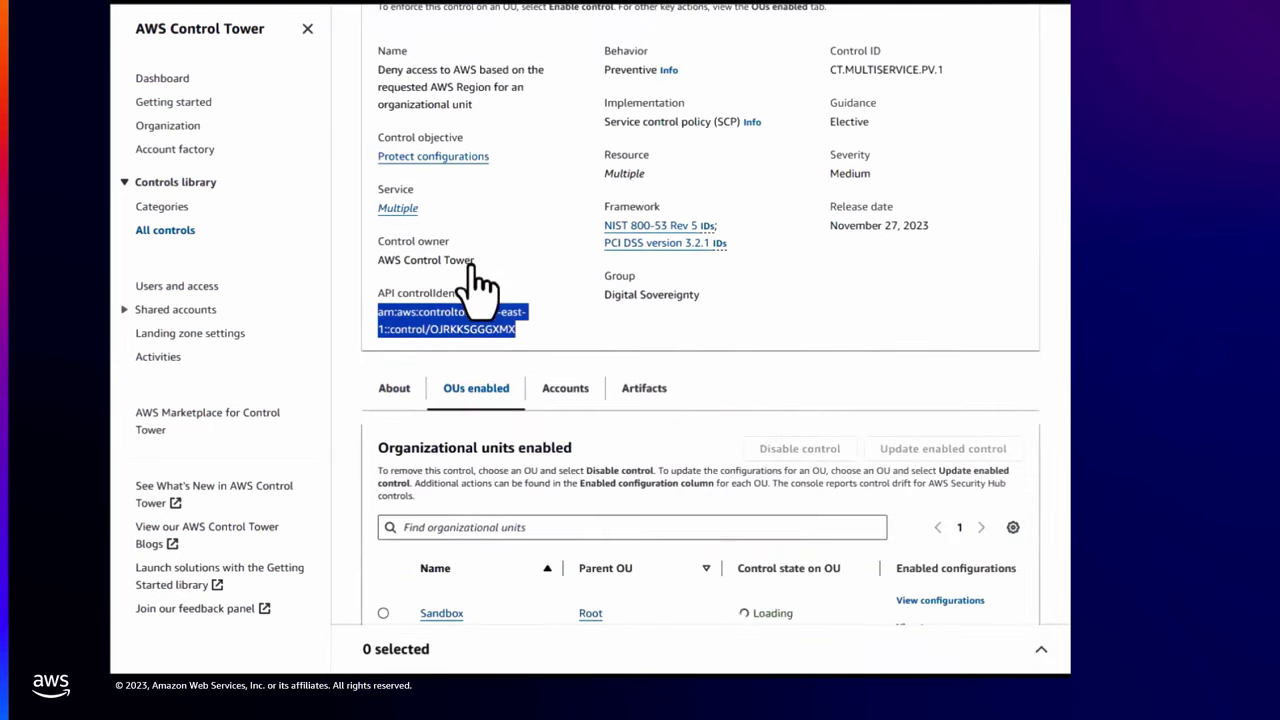
pyautogui.scroll(-1, 563, 451)
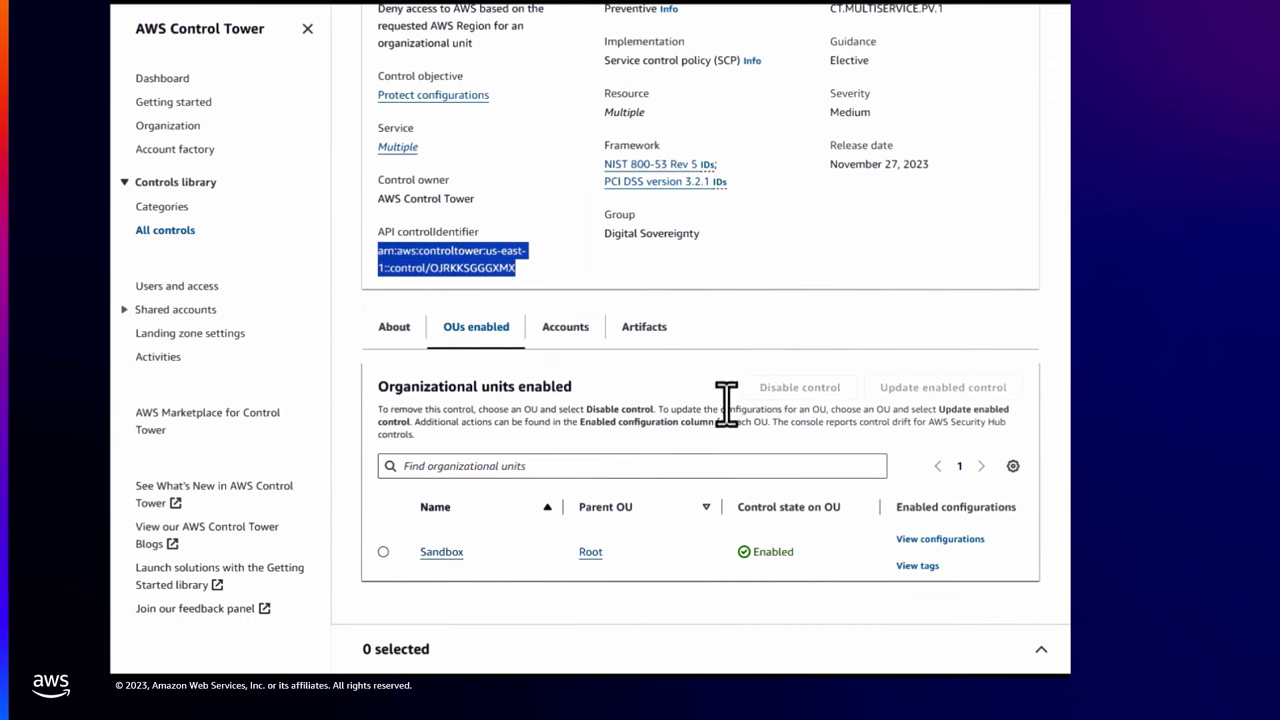
# Step: Start enabling the control on the Test organizational unit and allow access only to the Europe (Ireland) Region
pyautogui.scroll(3, 905, 362)
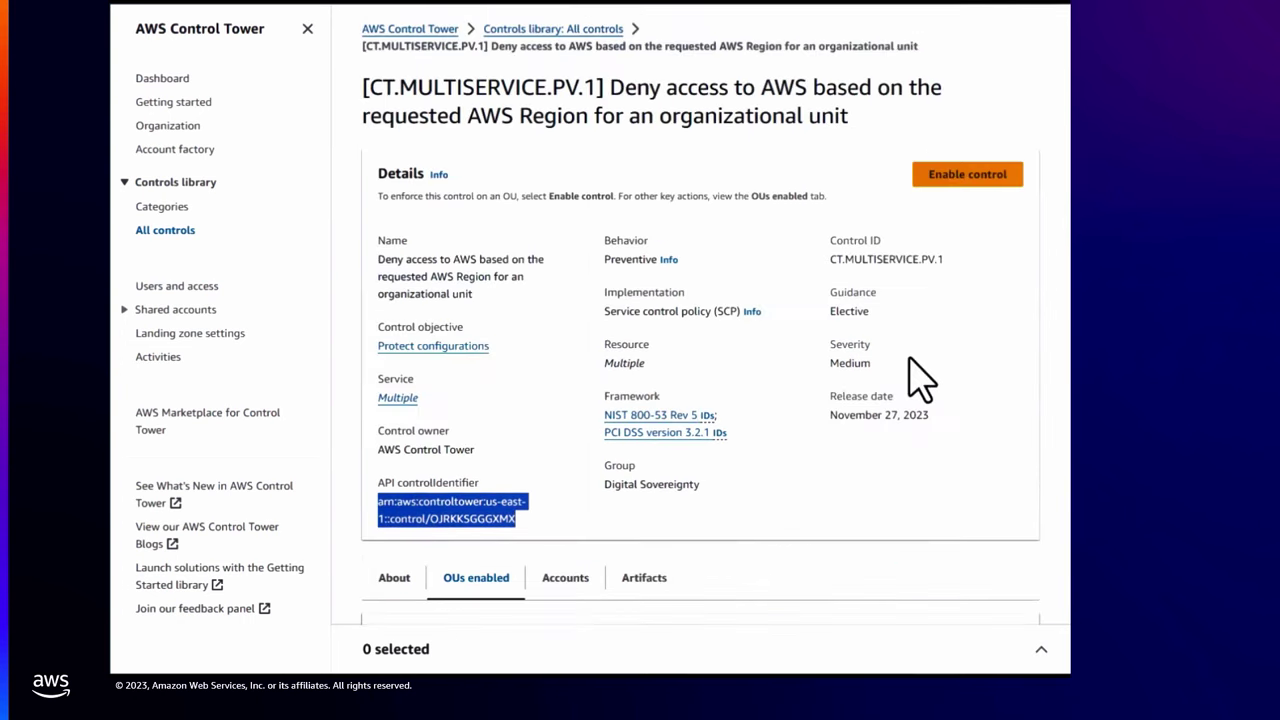
pyautogui.click(972, 177)
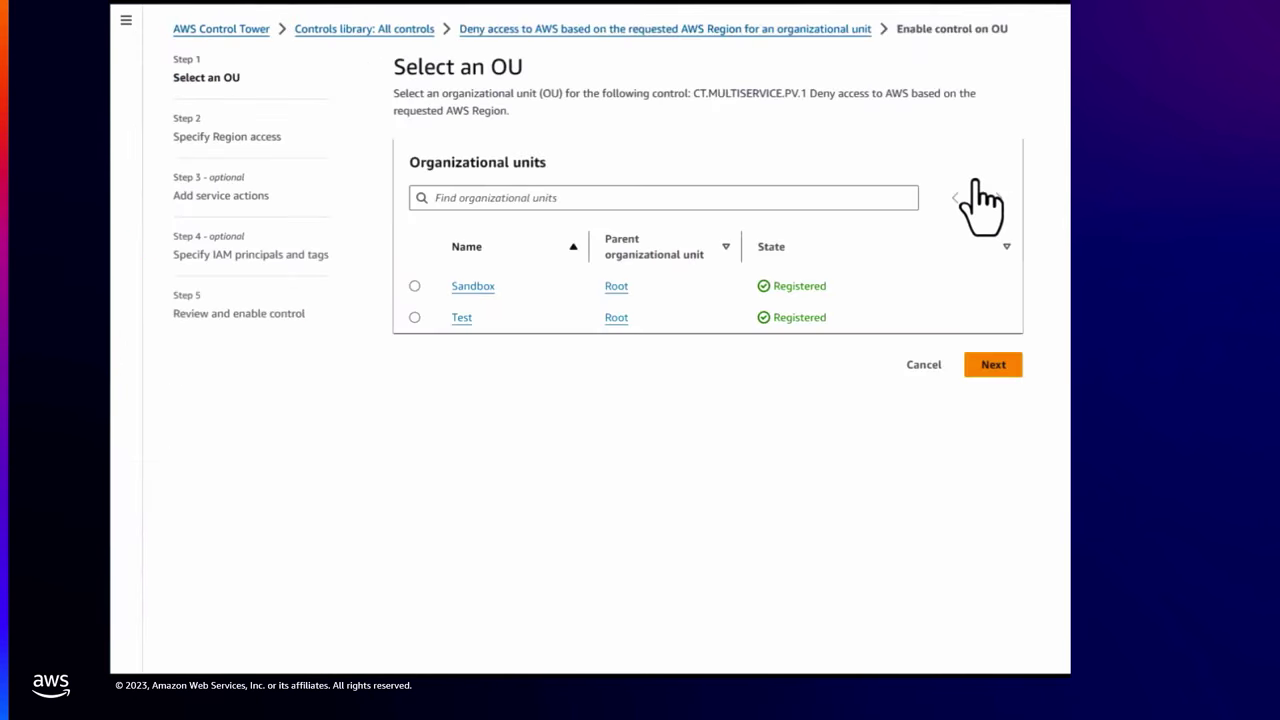
pyautogui.click(415, 317)
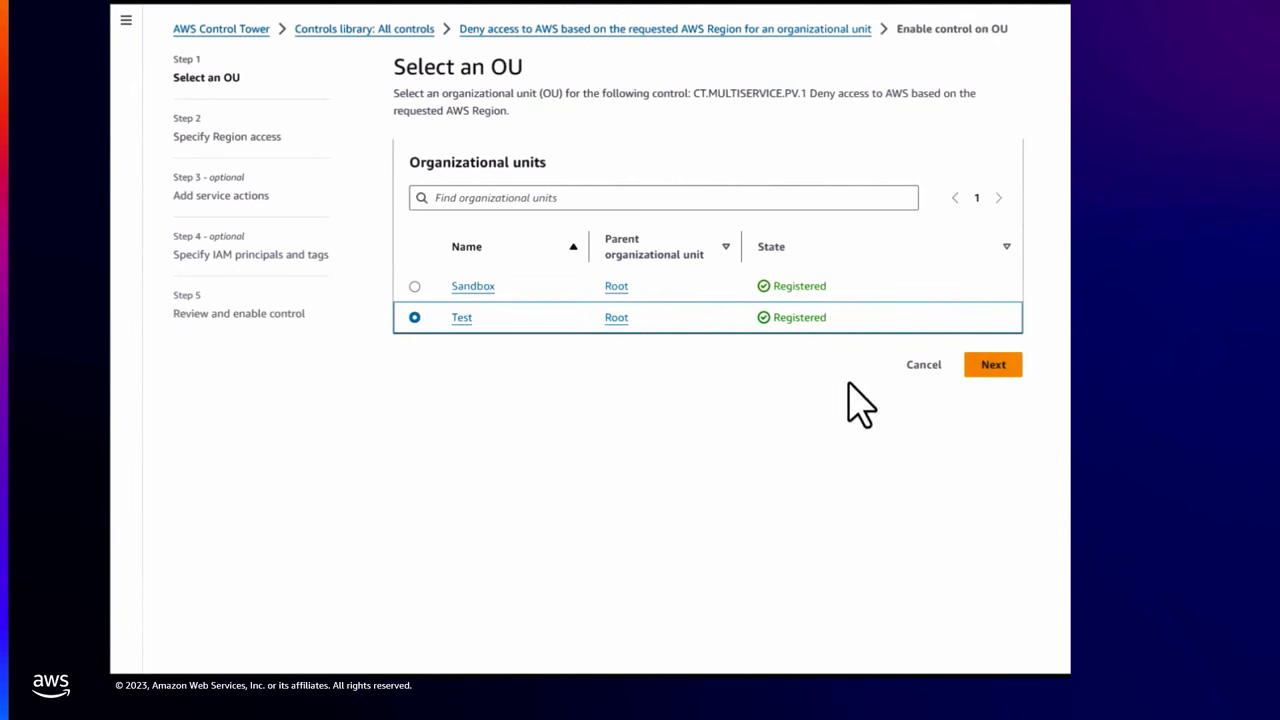
pyautogui.click(993, 366)
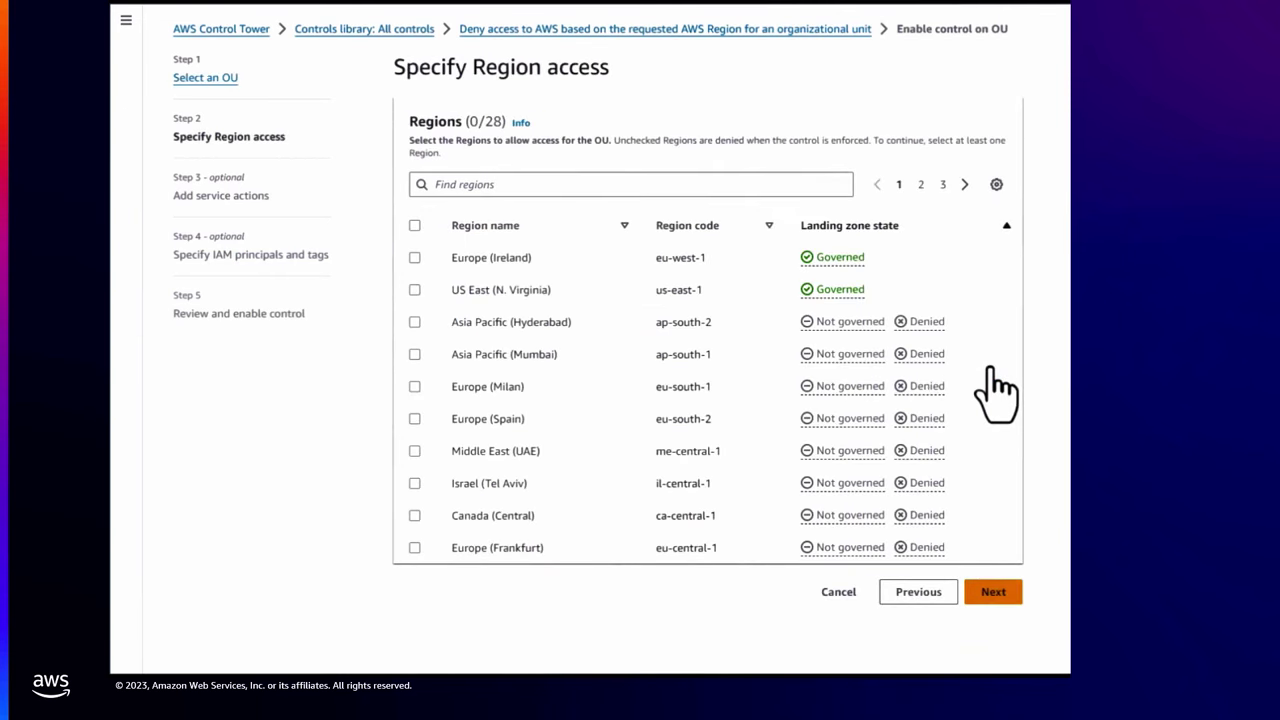
pyautogui.click(415, 257)
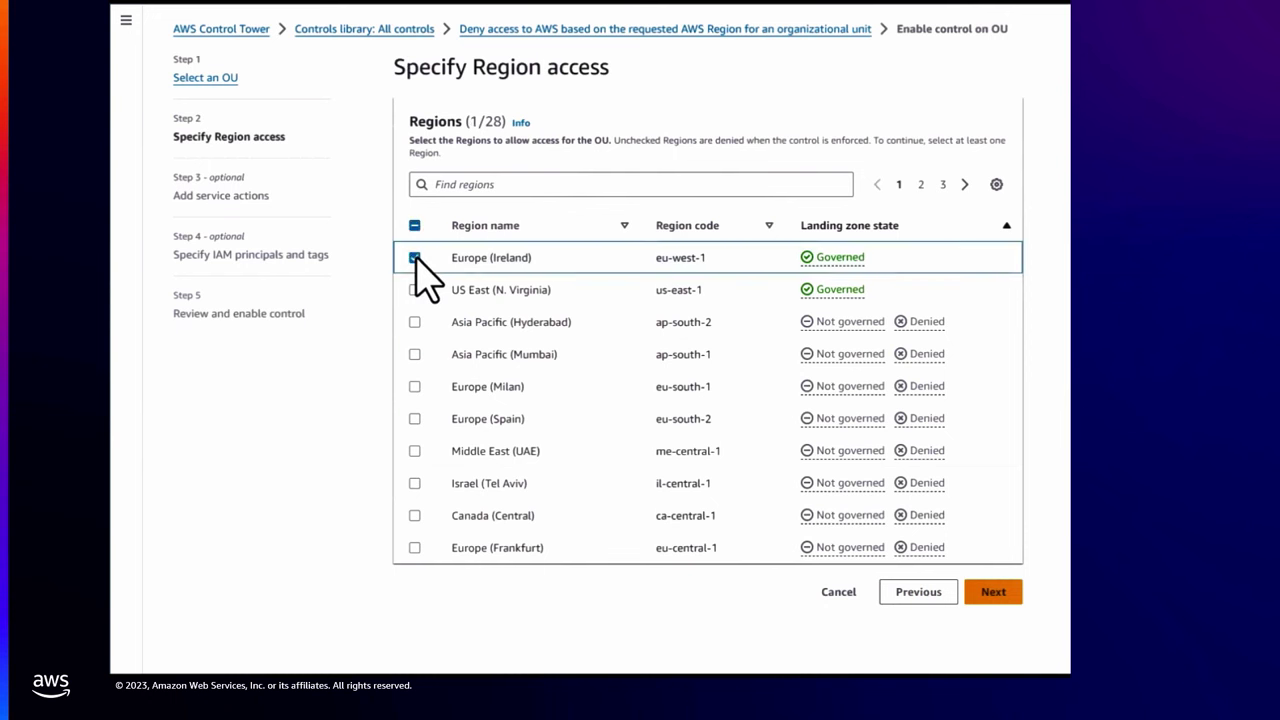
pyautogui.click(993, 592)
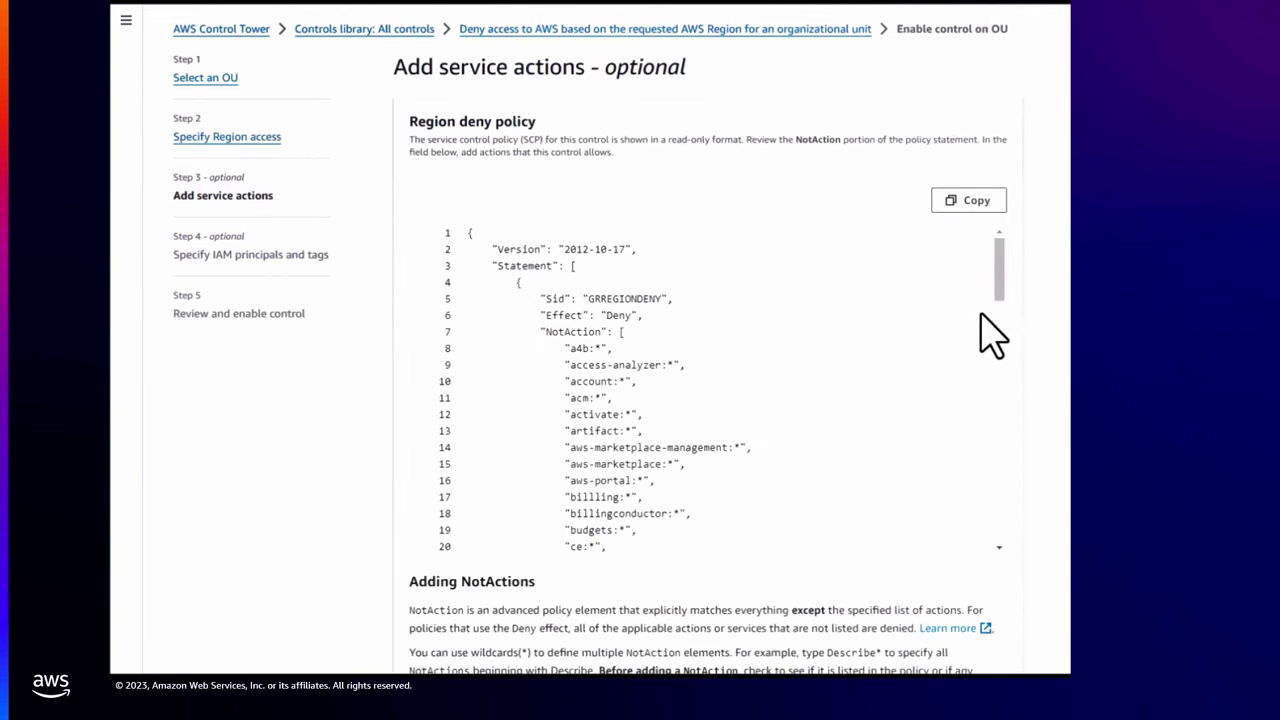
# Step: Review the Region deny policy and add rds:CreateDBCluster and rds:DeleteDBCluster as NotActions
pyautogui.moveTo(997, 287); pyautogui.dragTo(1005, 531)
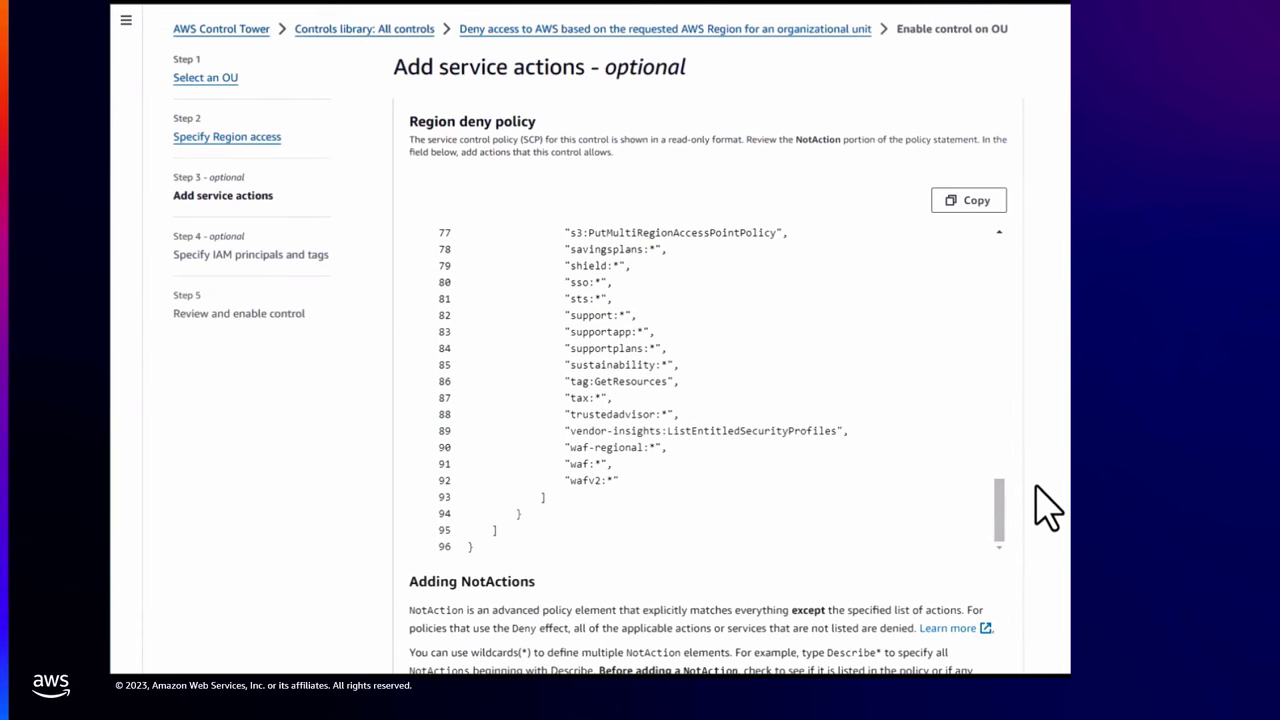
pyautogui.scroll(-2, 1040, 500)
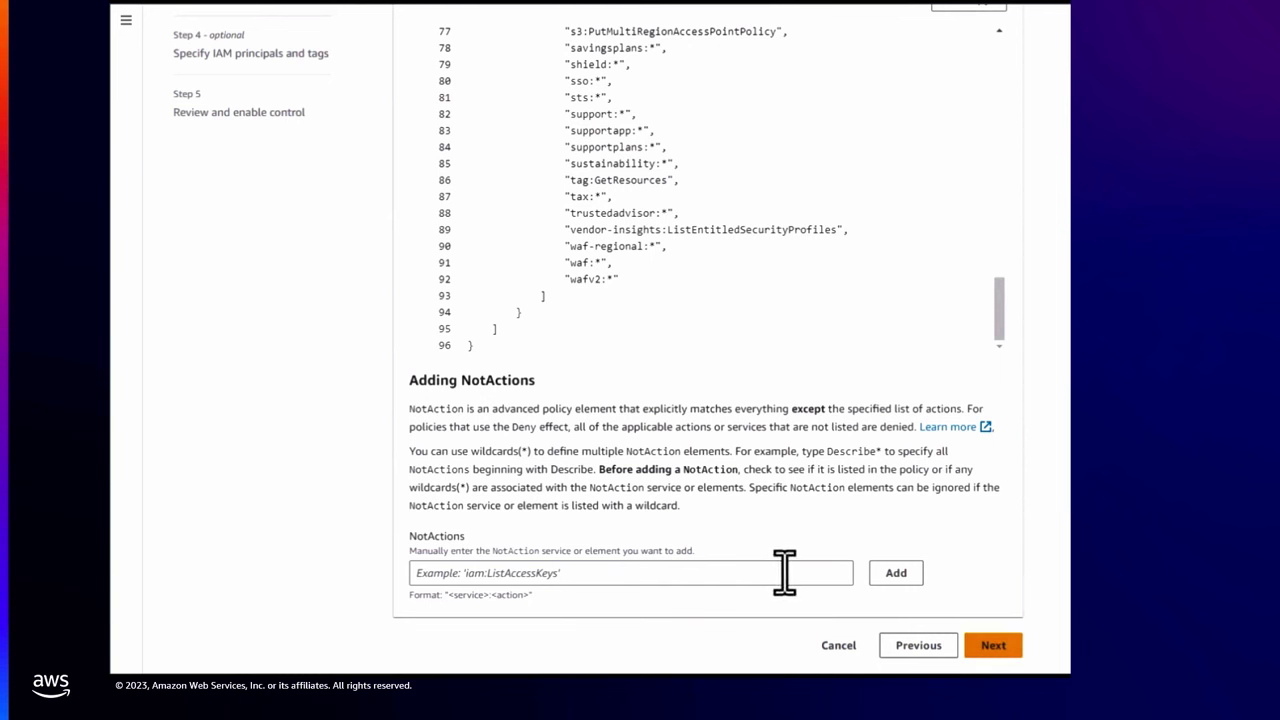
pyautogui.click(424, 575)
pyautogui.write('rds:Crea')
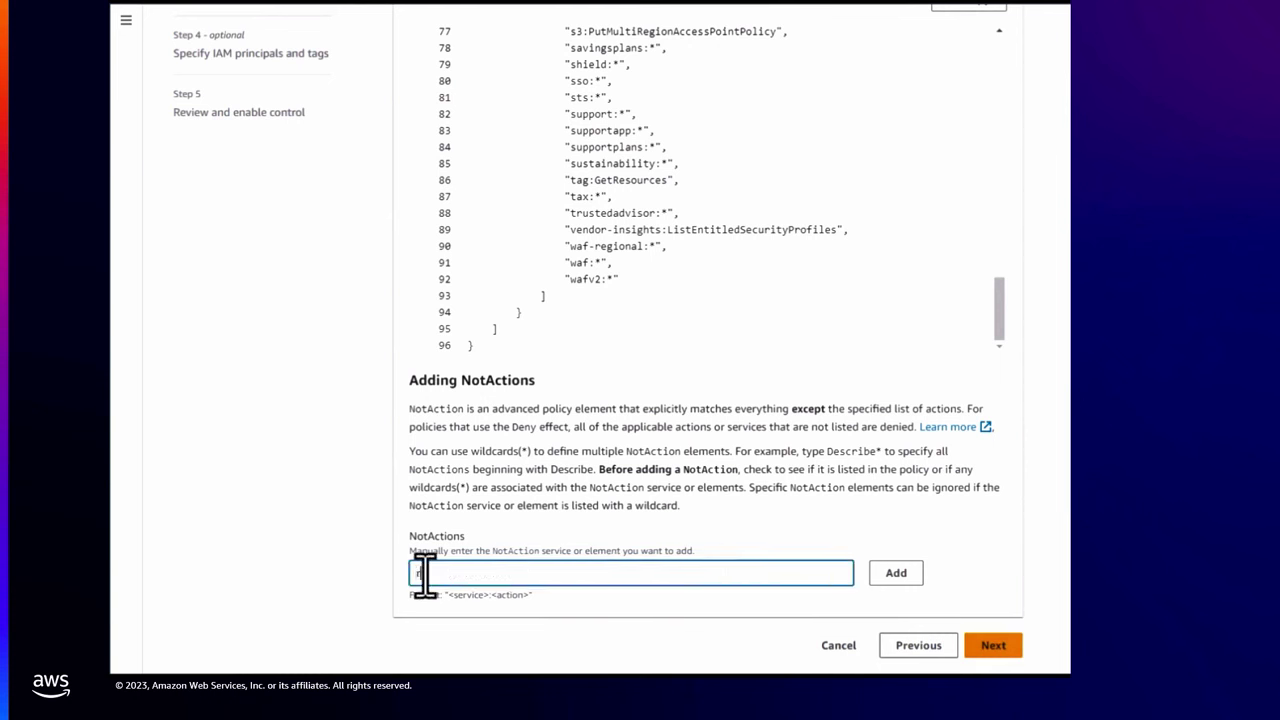
pyautogui.write('teDBCluster')
pyautogui.click(900, 577)
pyautogui.write('rds')
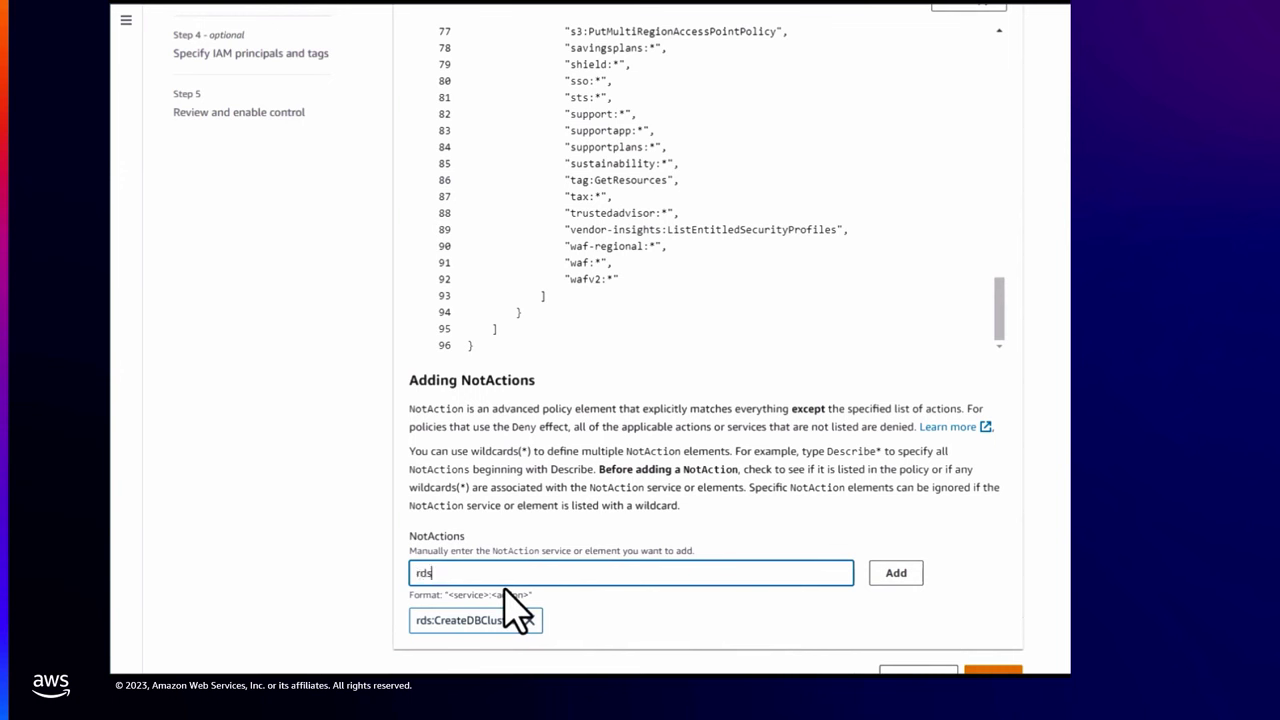
pyautogui.write(':DeleteDBCluster')
pyautogui.click(905, 582)
pyautogui.scroll(-1, 920, 610)
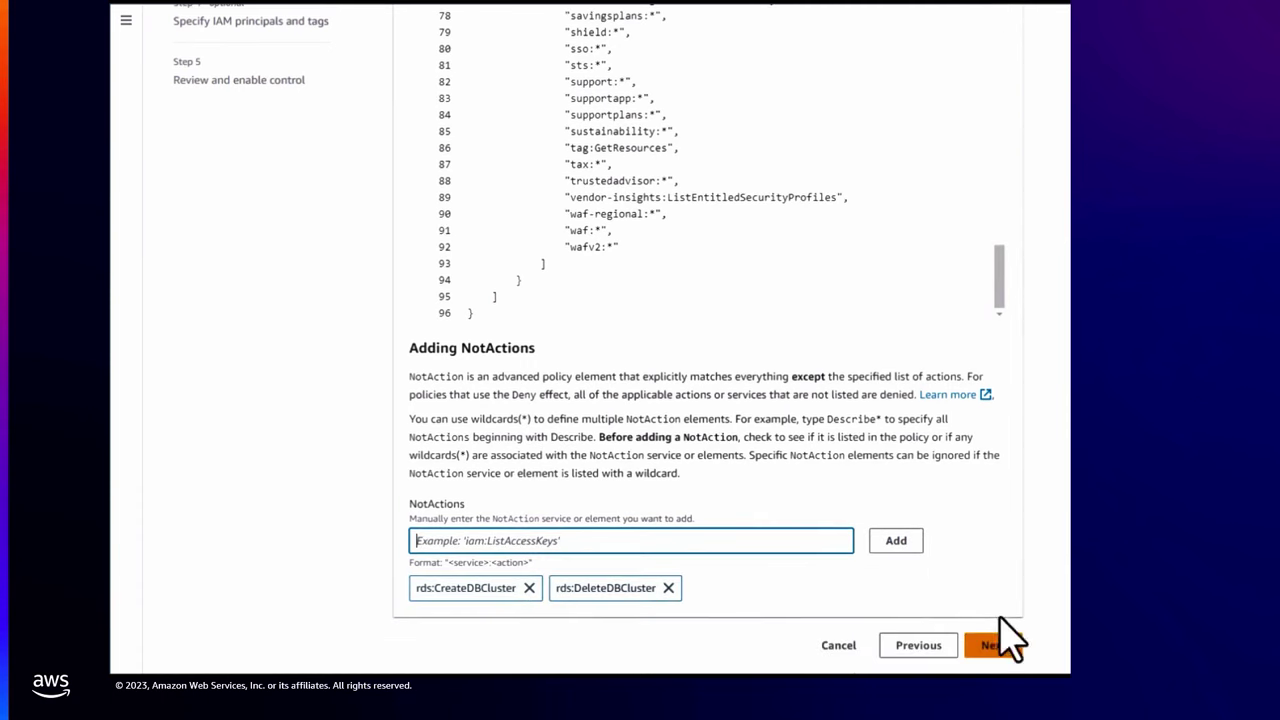
pyautogui.click(998, 646)
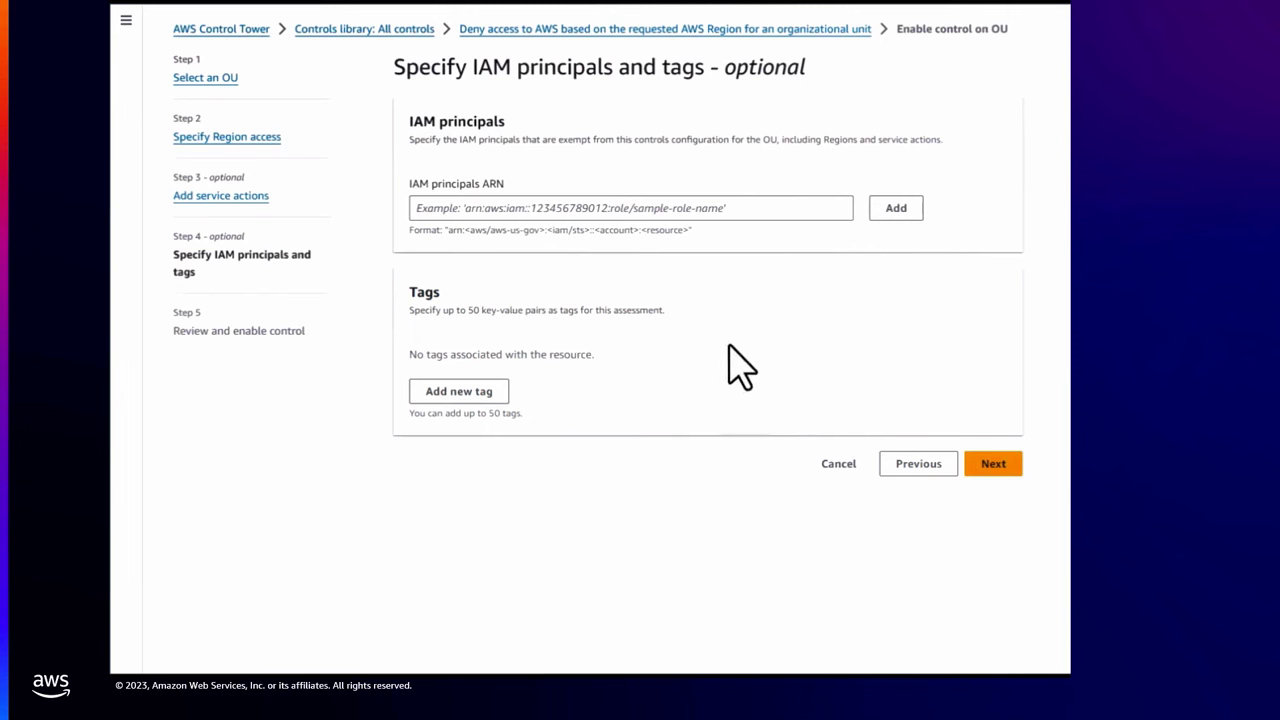
# Step: Exempt the DBAdminRole role from the control by adding its ARN as an IAM principal
pyautogui.click(653, 207)
pyautogui.hotkey('ctrl', 'v')
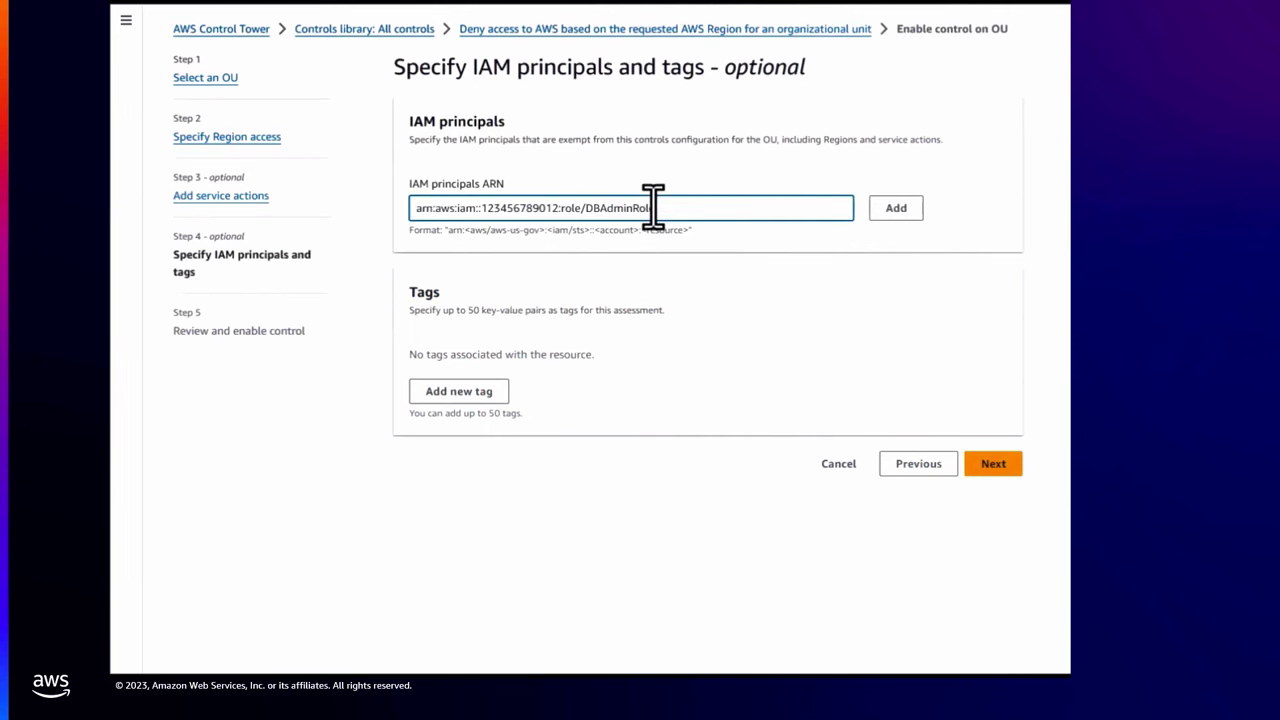
pyautogui.click(896, 212)
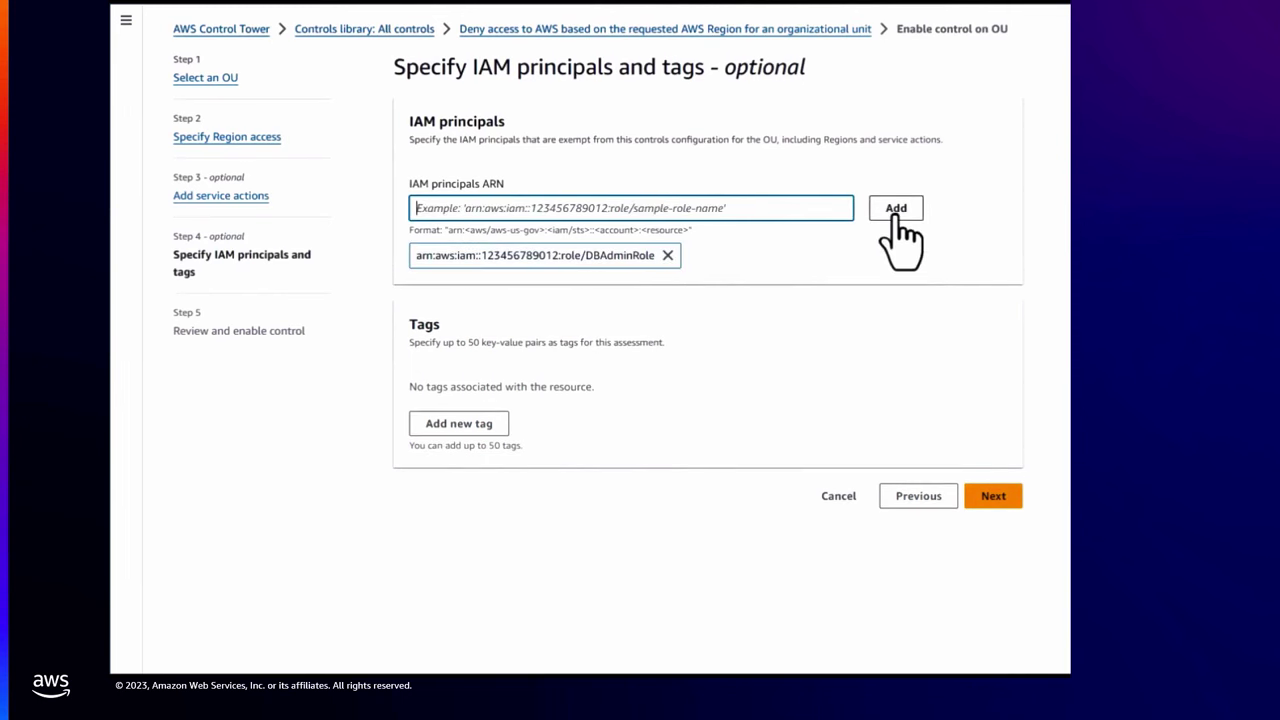
# Step: Add a tag with key Environment and value Test, and continue to the configuration review
pyautogui.click(450, 425)
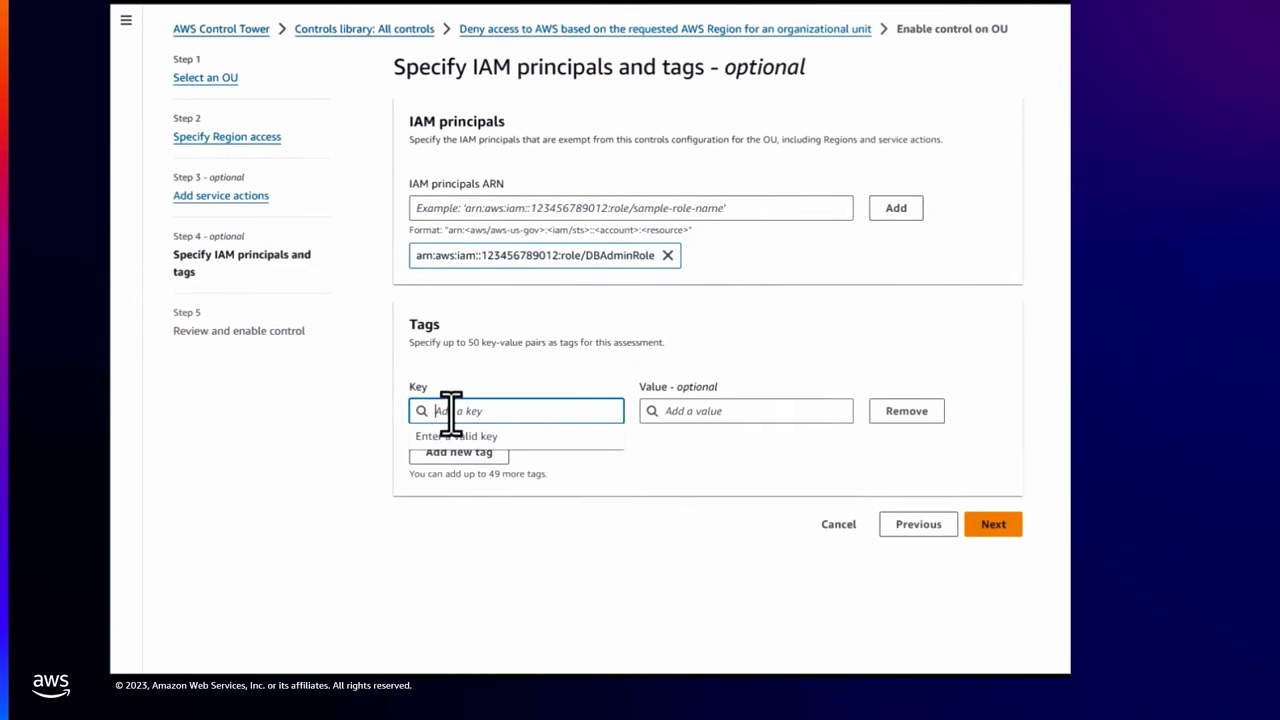
pyautogui.write('En')
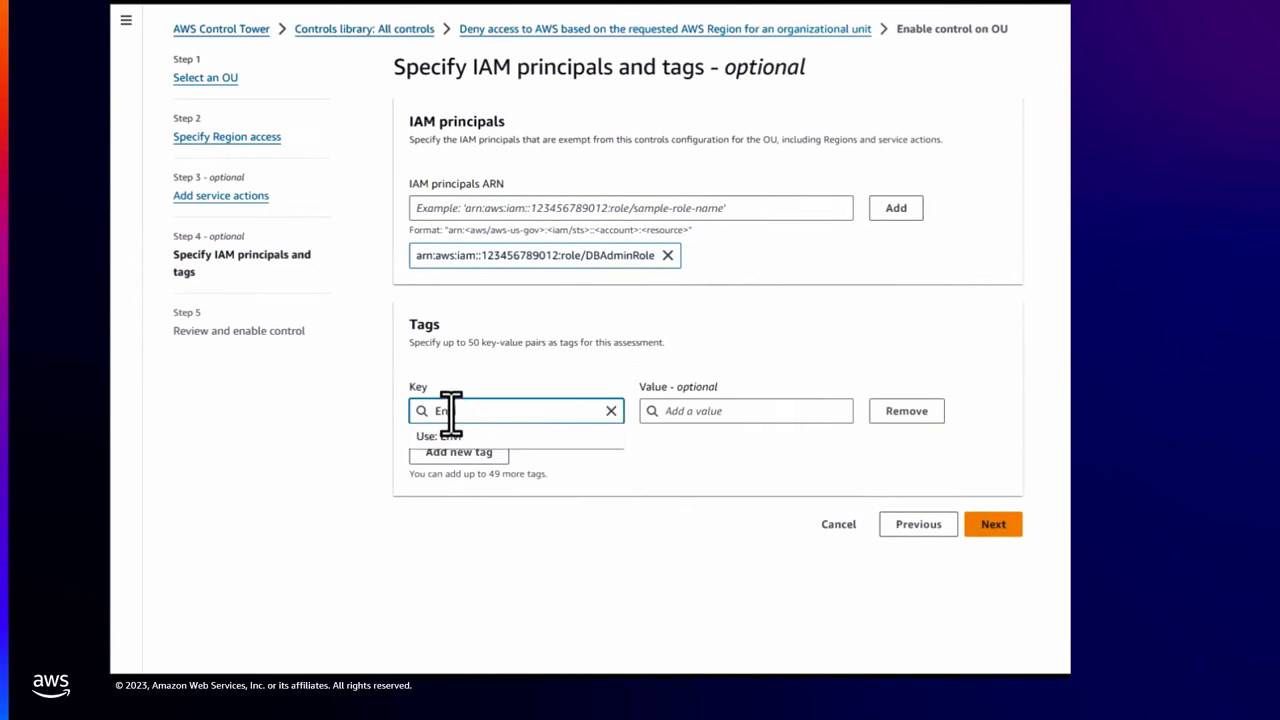
pyautogui.write('vironment')
pyautogui.press('Tab')
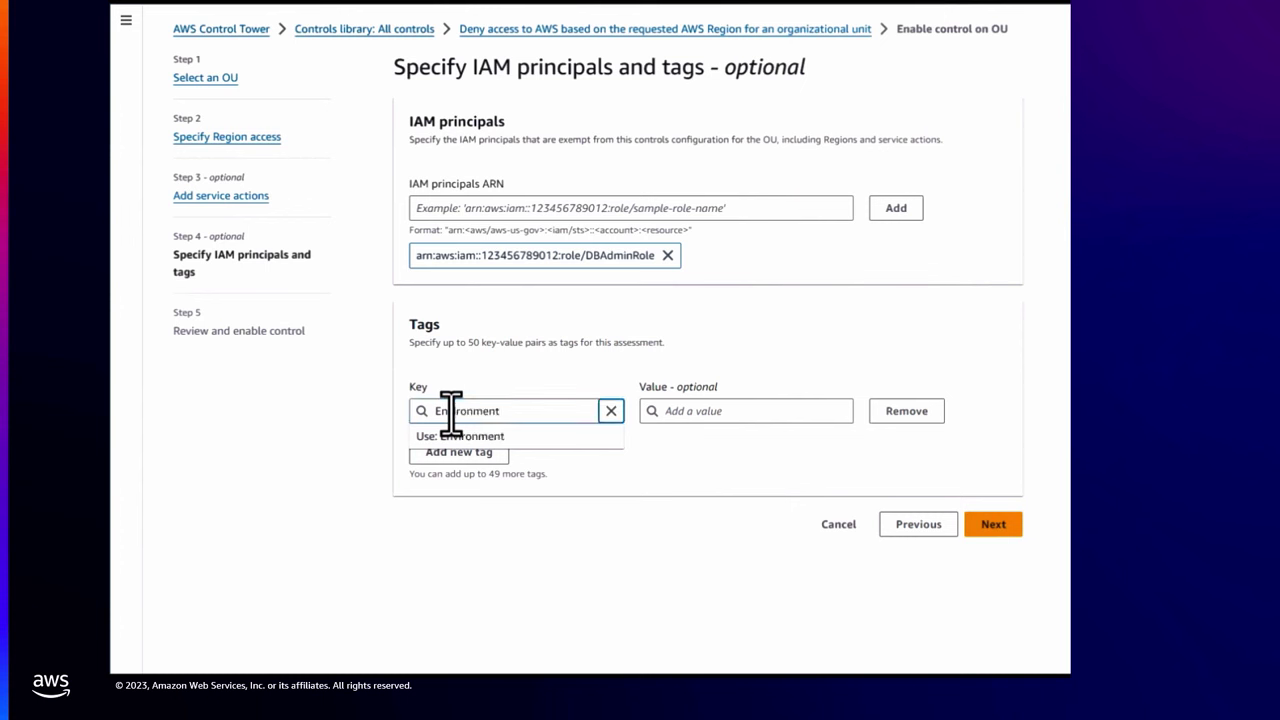
pyautogui.press('Tab')
pyautogui.write('Test')
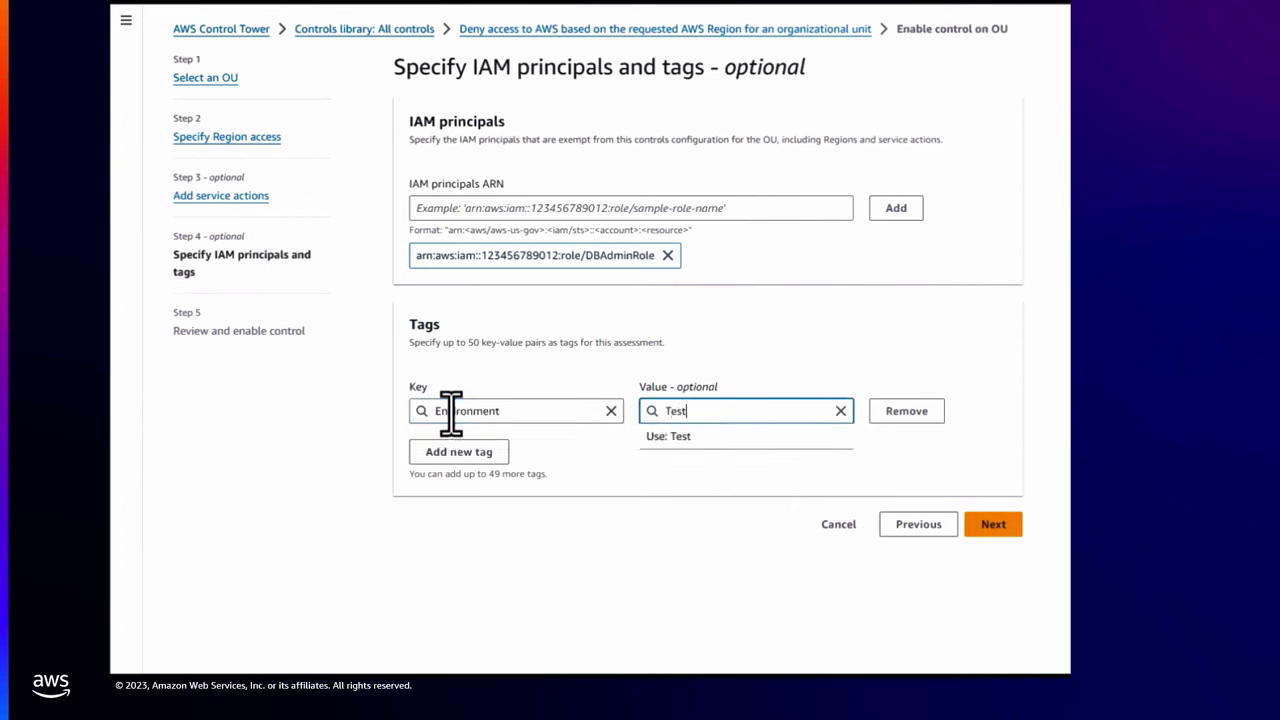
pyautogui.click(993, 525)
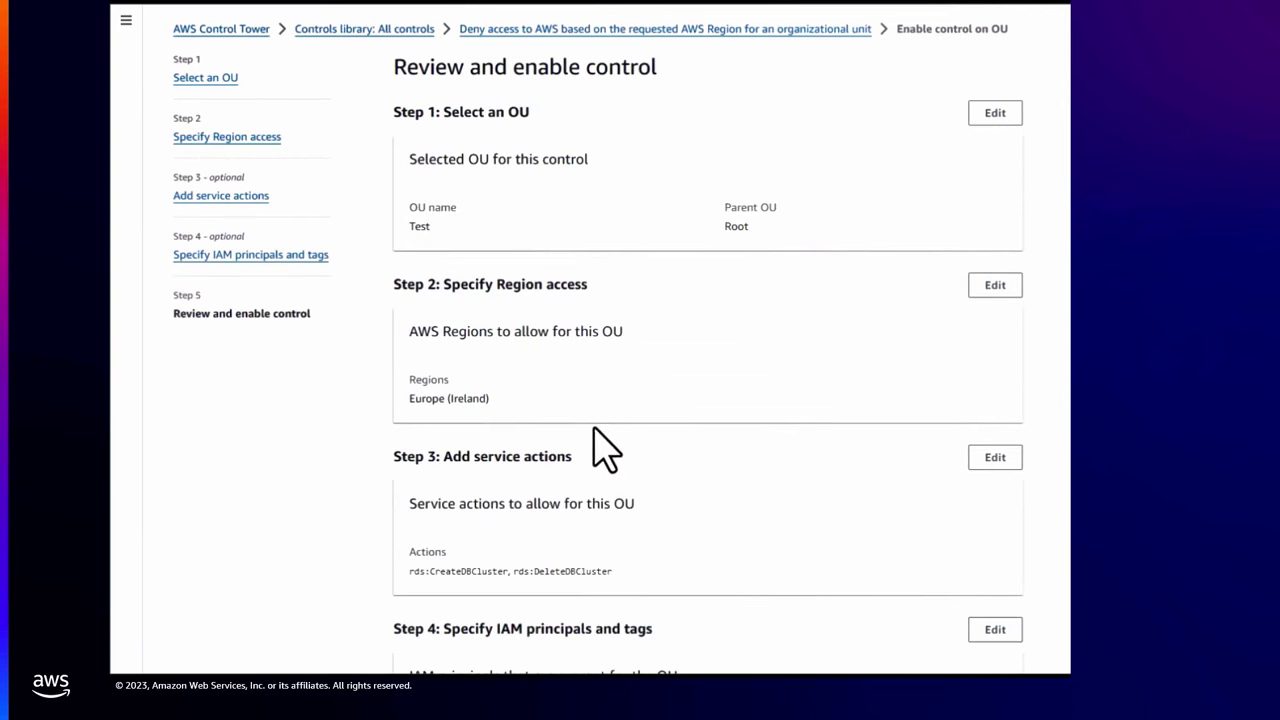
# Step: Review the OU, Region, service action, principal and tag settings, and enable the control
pyautogui.scroll(-3, 585, 433)
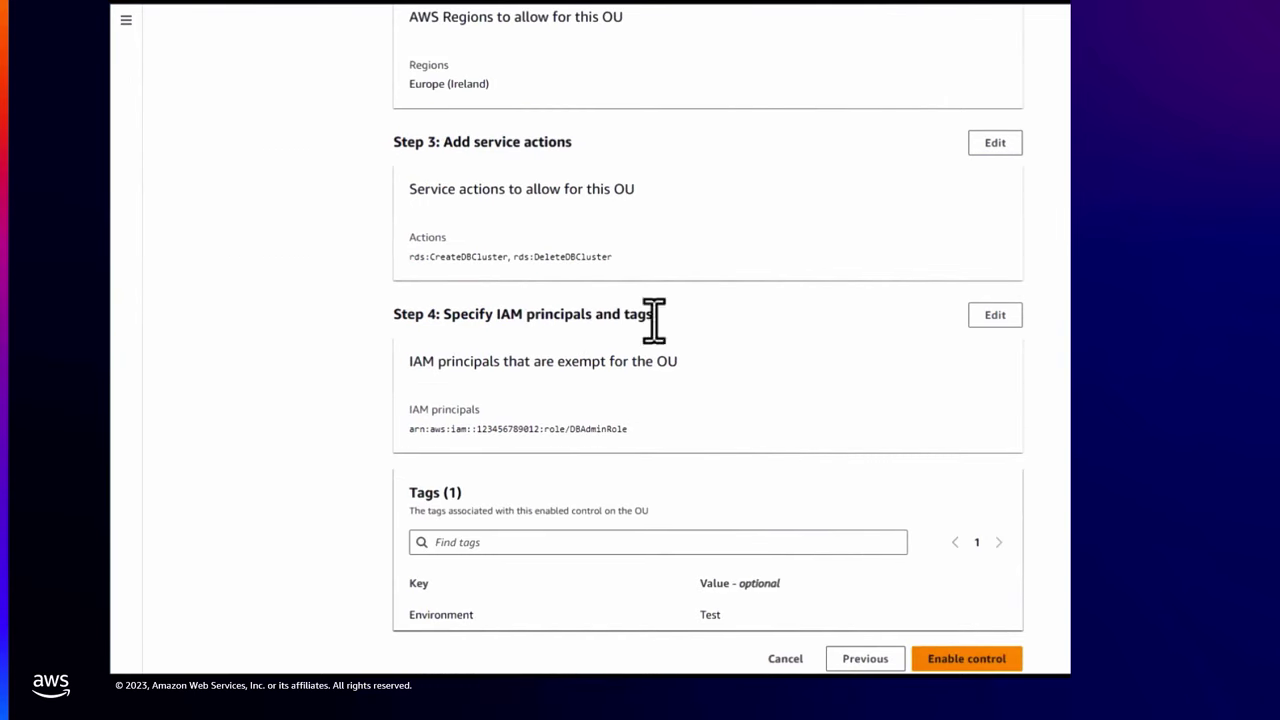
pyautogui.scroll(-1, 700, 430)
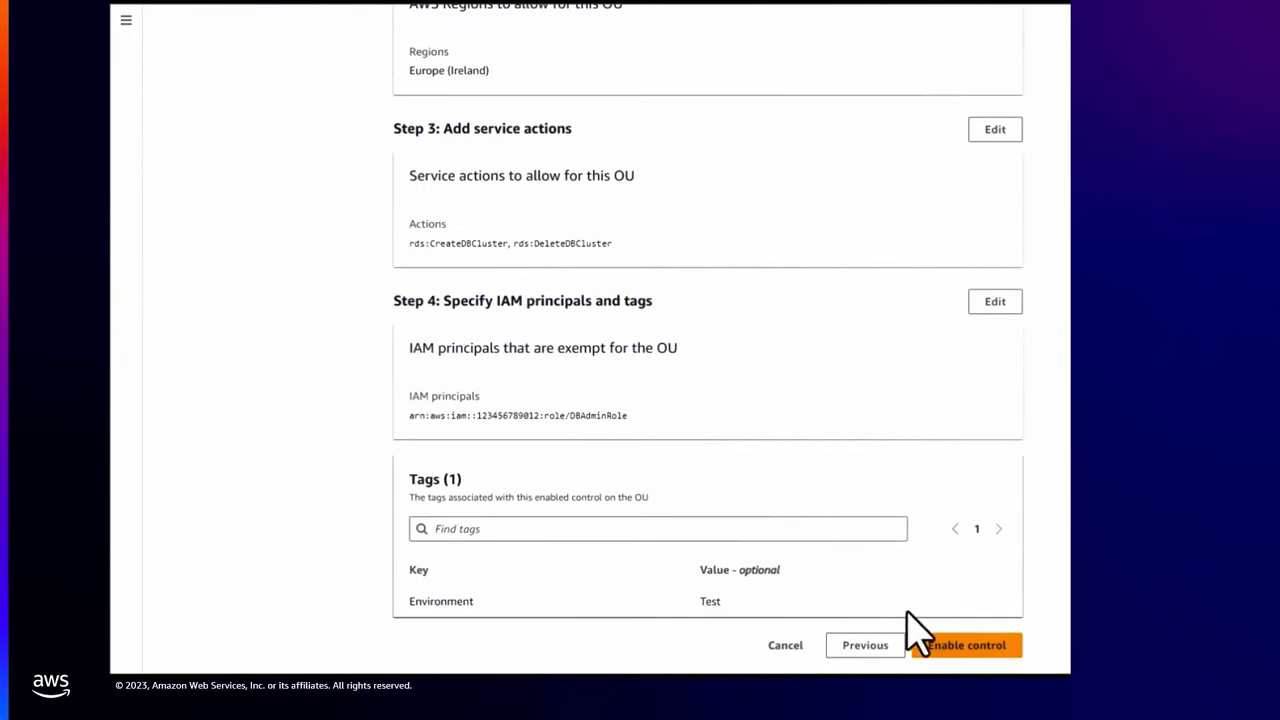
pyautogui.click(968, 652)
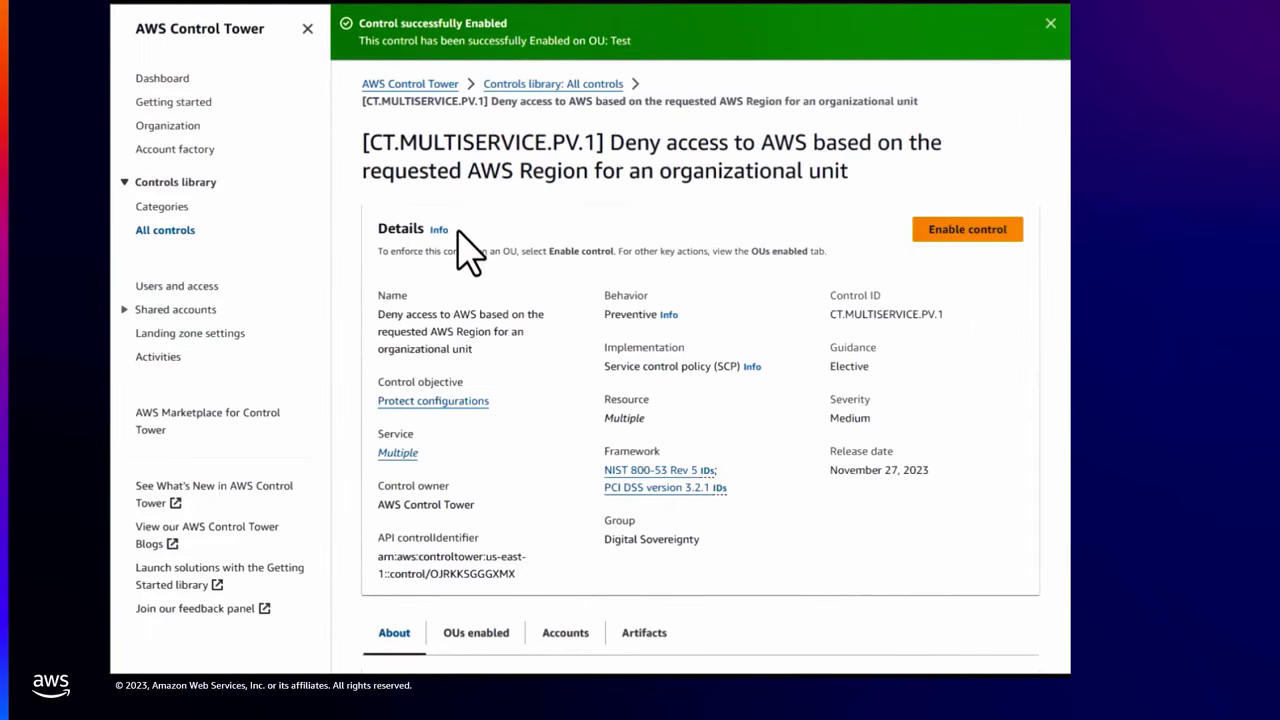
# Step: Check the enabled configurations and tags of the Test organizational unit in the control's list of enabled OUs
pyautogui.scroll(-3, 500, 309)
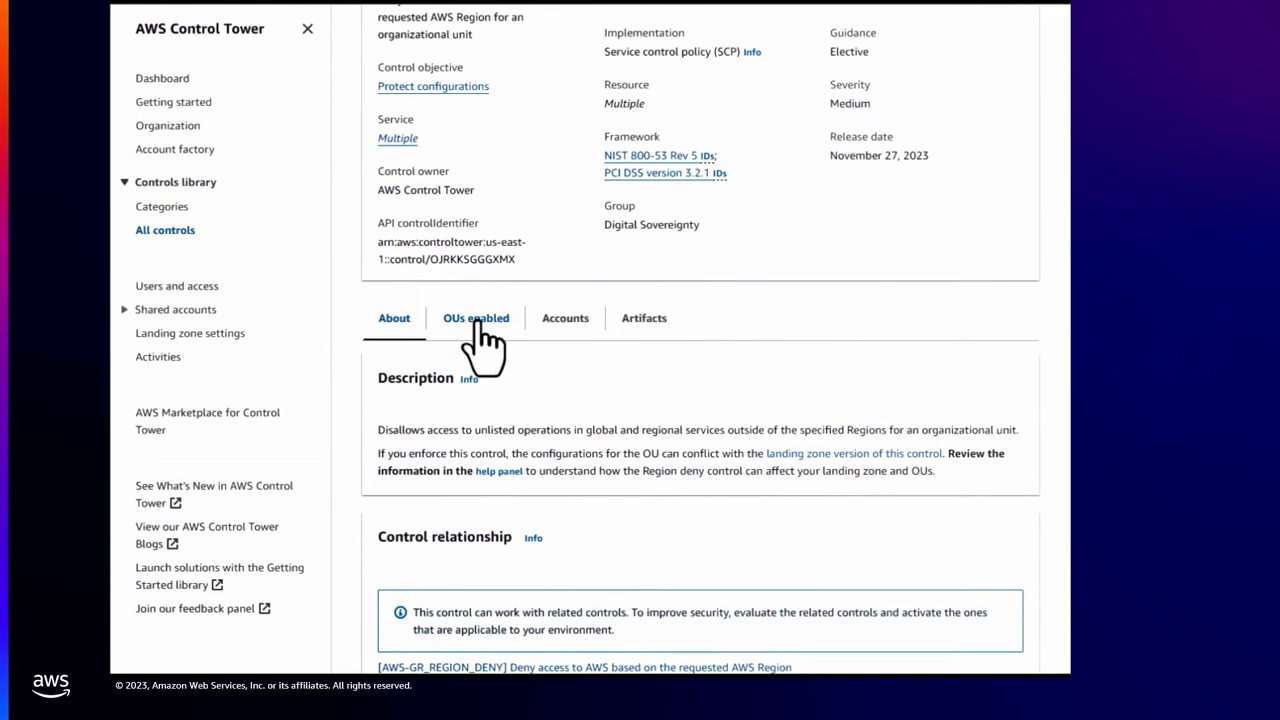
pyautogui.click(476, 320)
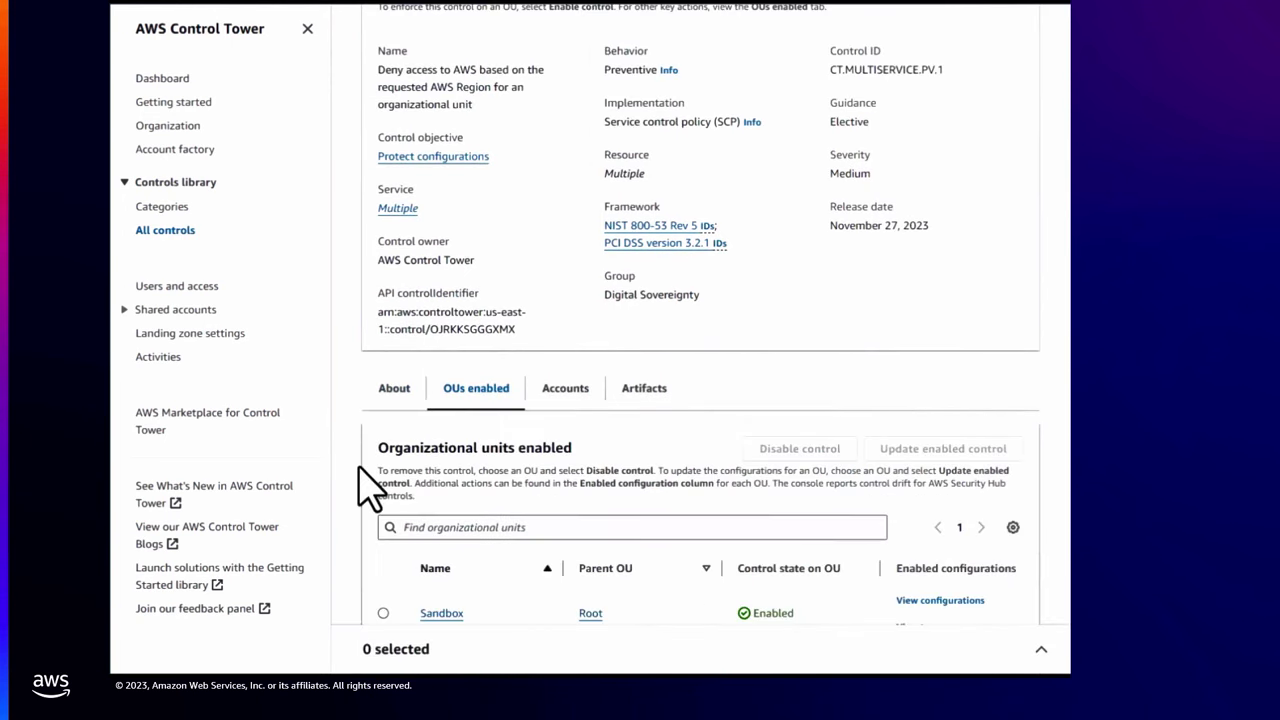
pyautogui.scroll(-1, 370, 488)
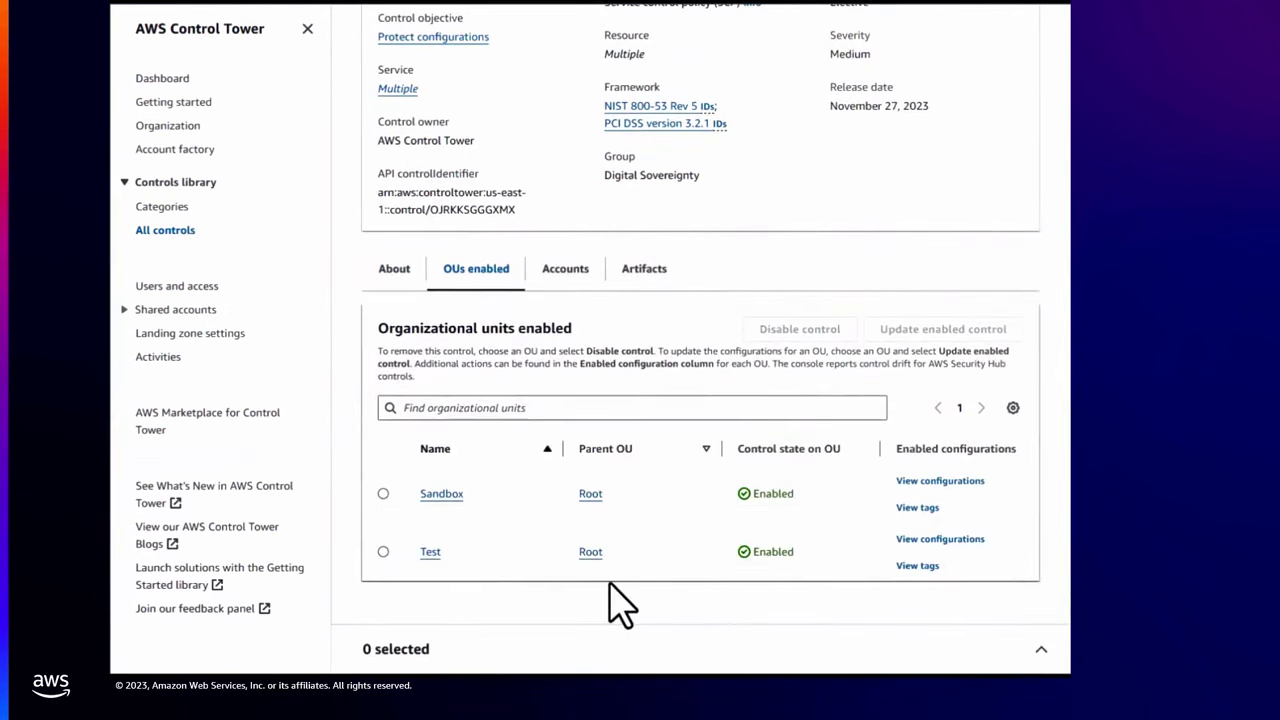
pyautogui.click(914, 541)
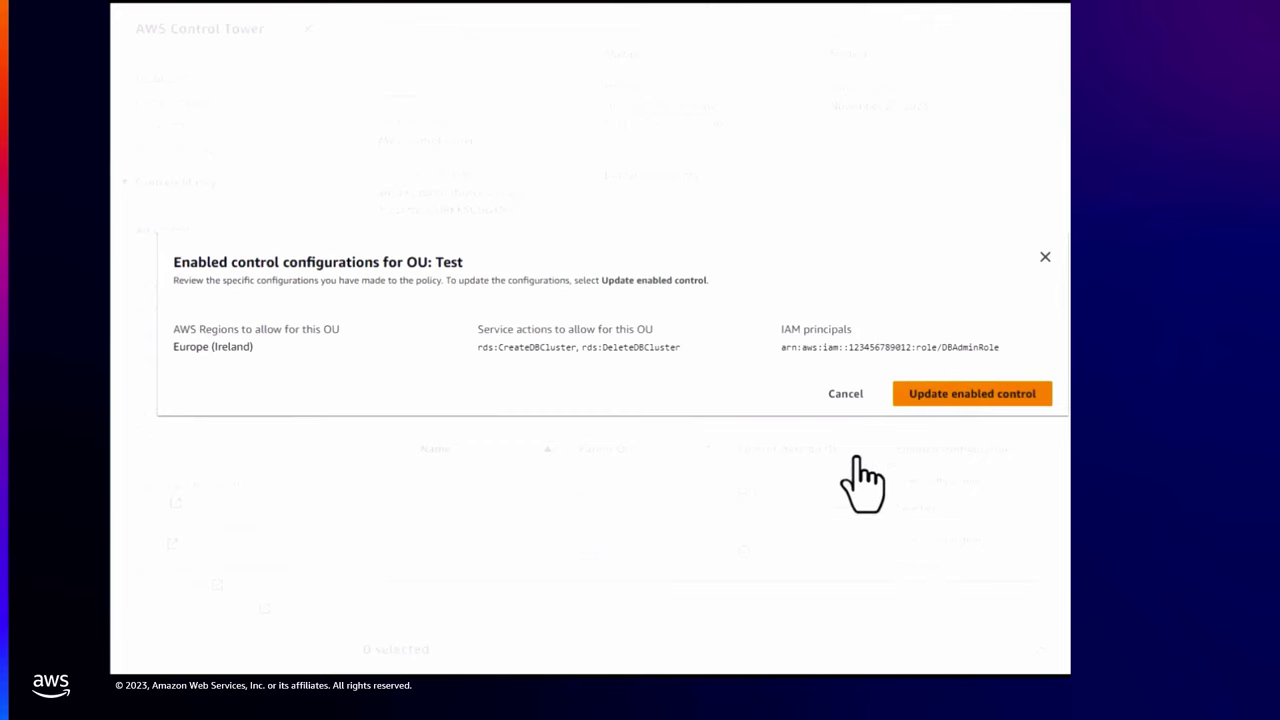
pyautogui.click(843, 396)
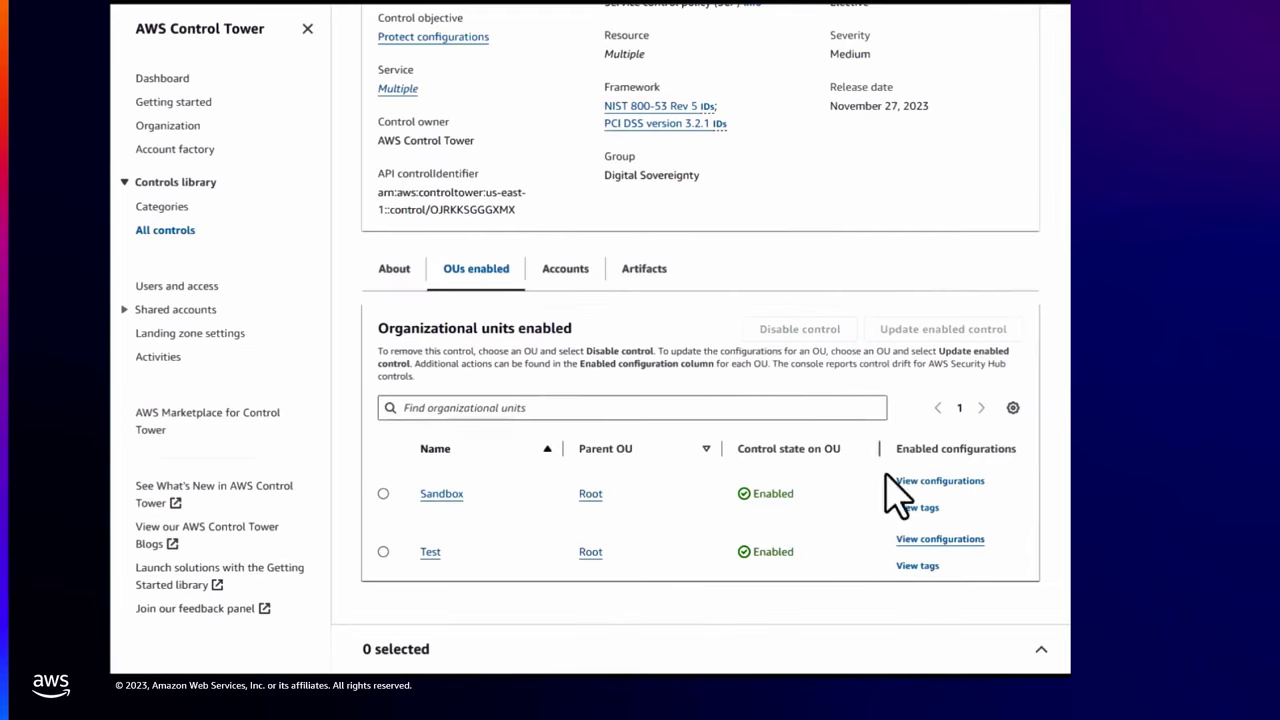
pyautogui.click(918, 572)
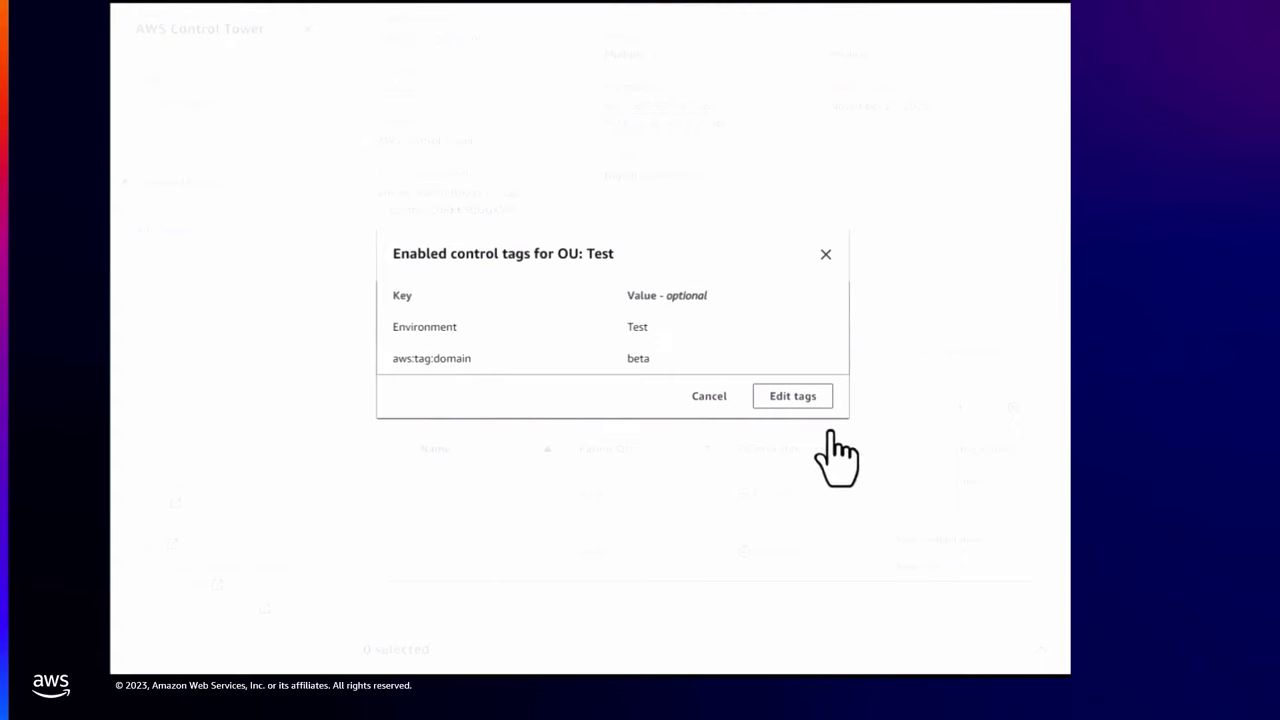
pyautogui.click(707, 396)
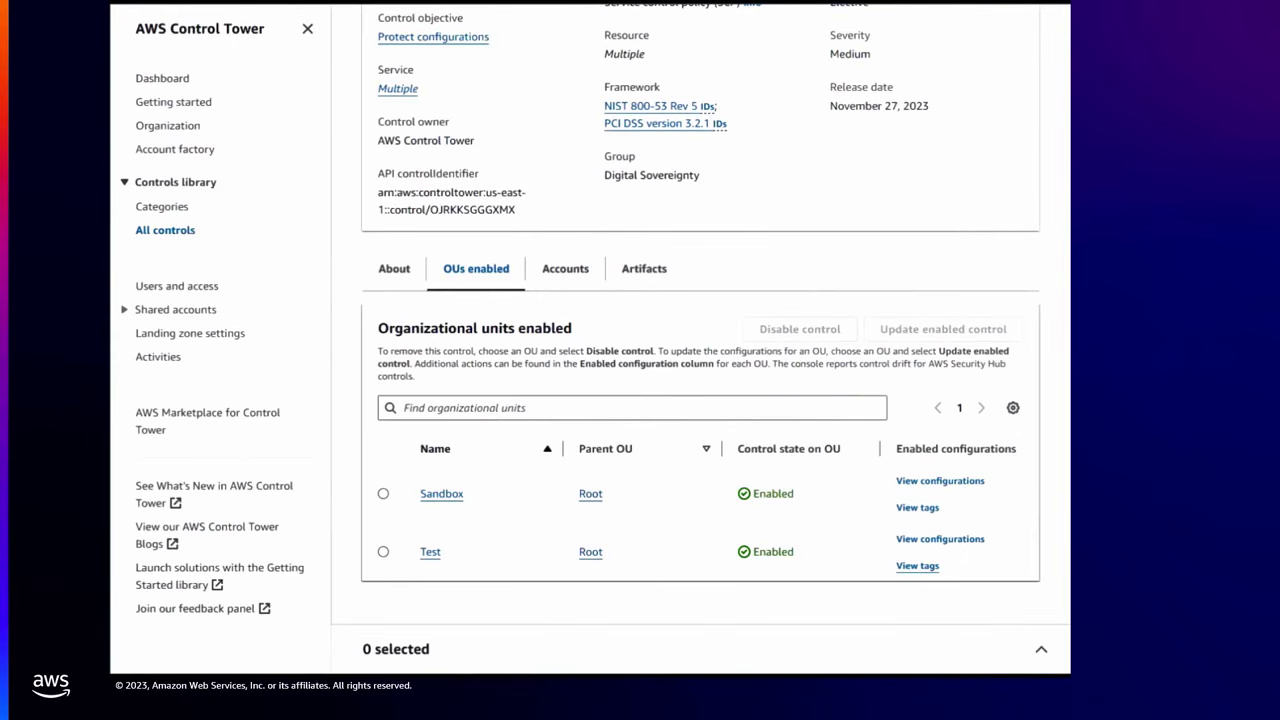